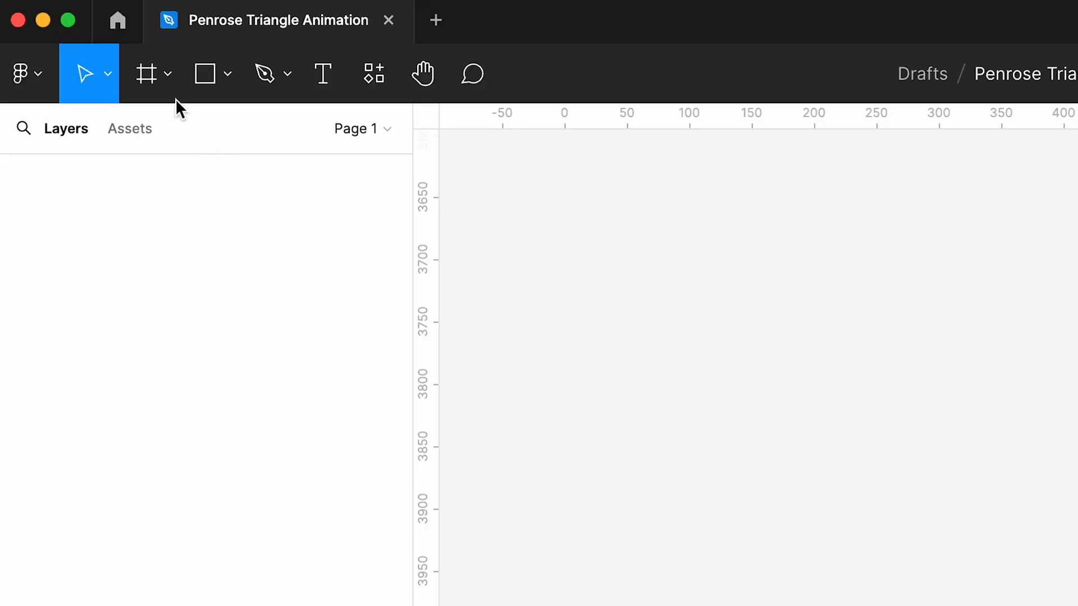
Create a Slide 16:9 presentation frame of 1920×1080 on the empty page
{"action": "left_click", "coordinate": [149, 76]}
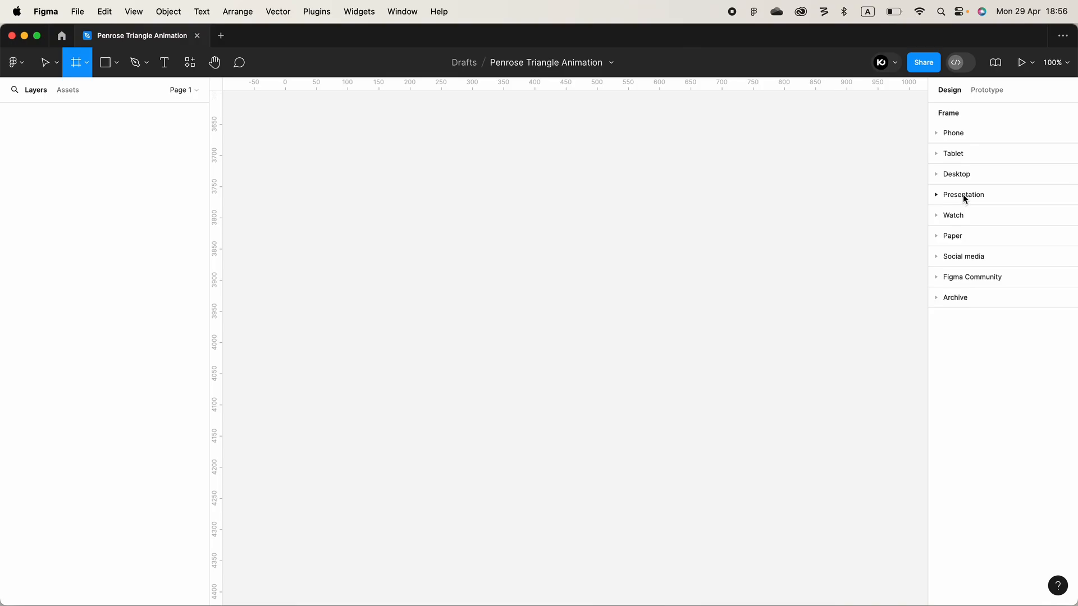
{"action": "left_click", "coordinate": [965, 196]}
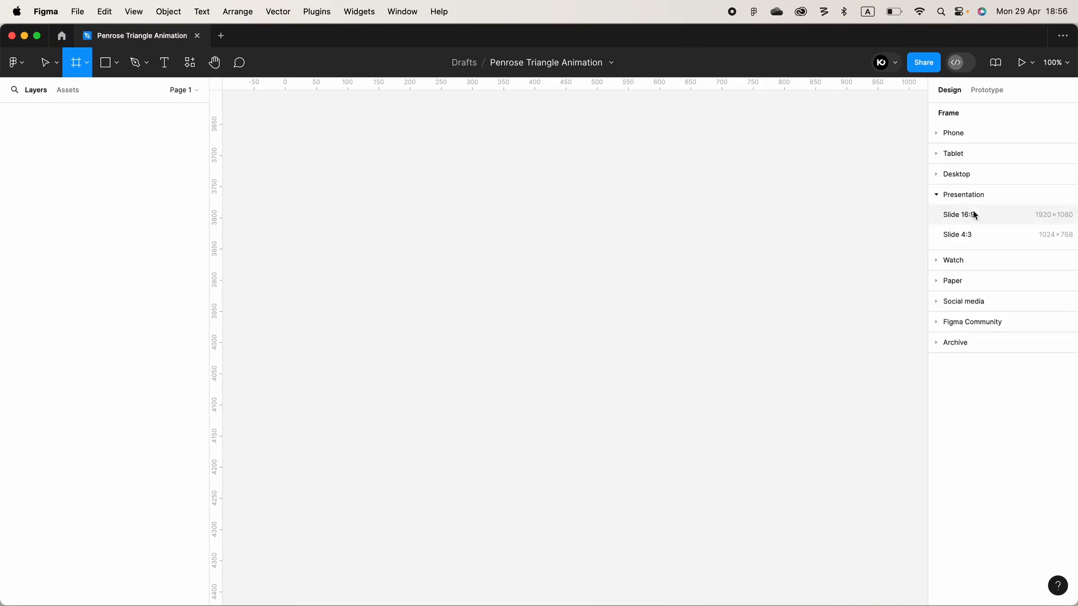
{"action": "left_click", "coordinate": [971, 216]}
{"action": "left_click", "coordinate": [588, 135]}
{"action": "left_click", "coordinate": [590, 264]}
{"action": "left_click", "coordinate": [330, 116]}
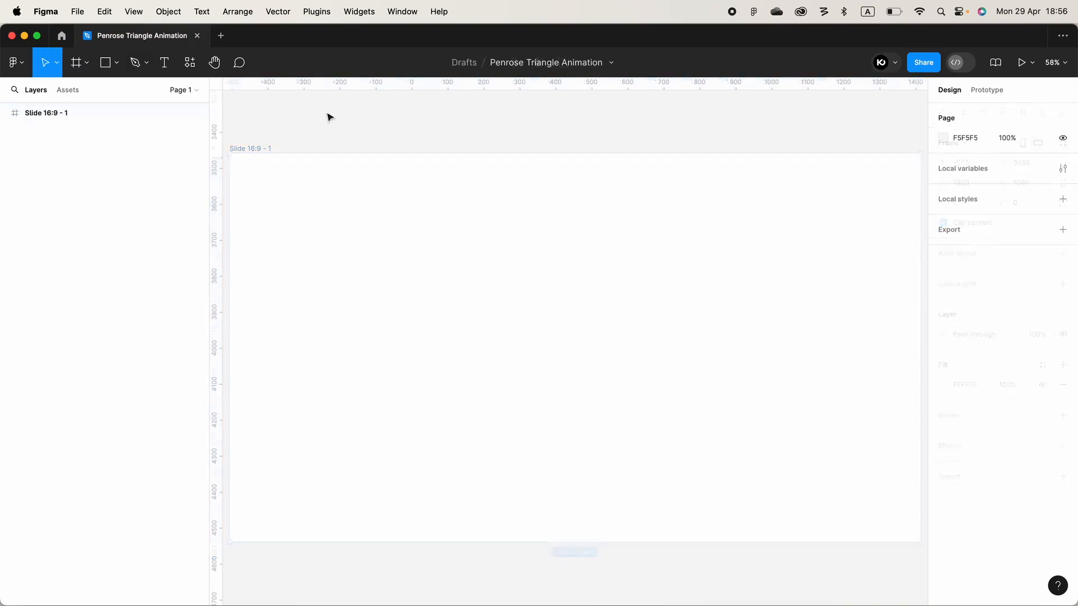
Place a 100×100 rectangle in the slide and move it to about X 910, Y 203
{"action": "left_click", "coordinate": [106, 63]}
{"action": "left_click", "coordinate": [550, 287]}
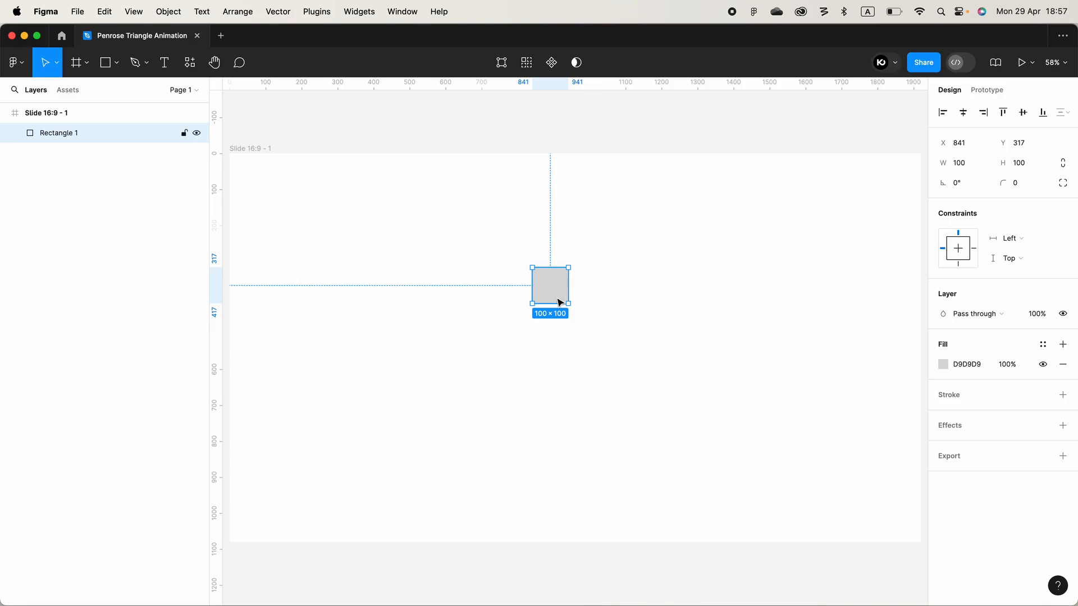
{"action": "left_click_drag", "start_coordinate": [560, 294], "coordinate": [585, 252]}
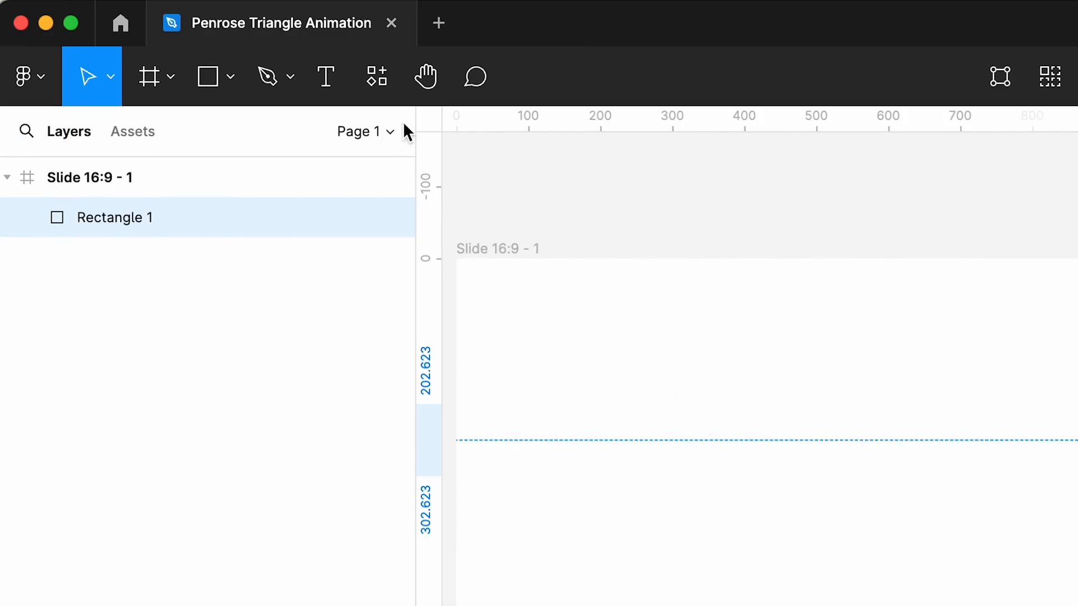
Turn the square into an isometric diamond with the Easometric plugin's Top Left option and move it slightly upward
{"action": "left_click", "coordinate": [382, 84]}
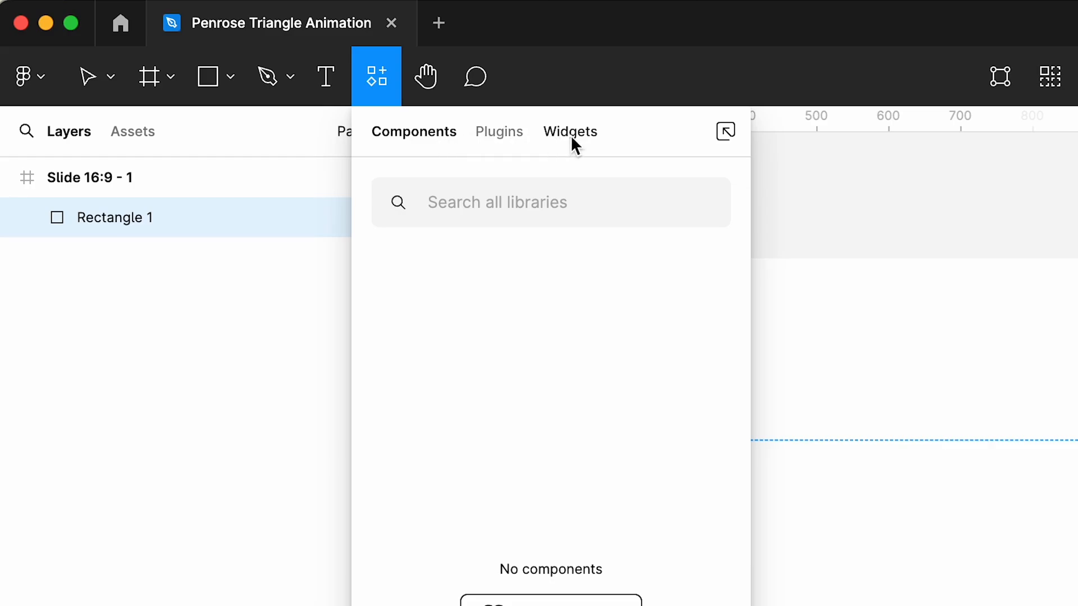
{"action": "left_click", "coordinate": [510, 137]}
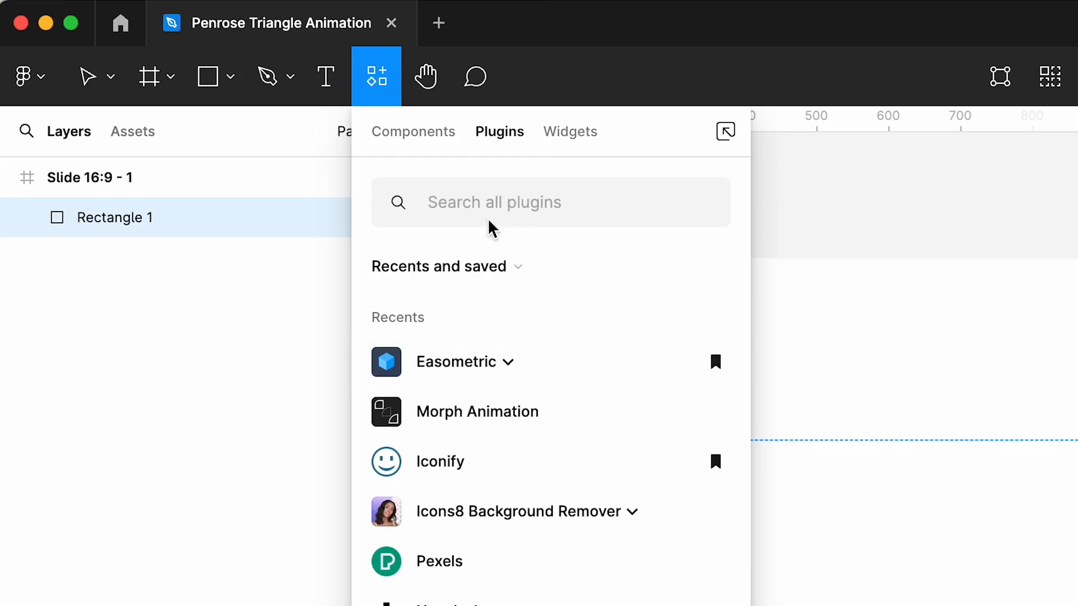
{"action": "type", "text": "easo"}
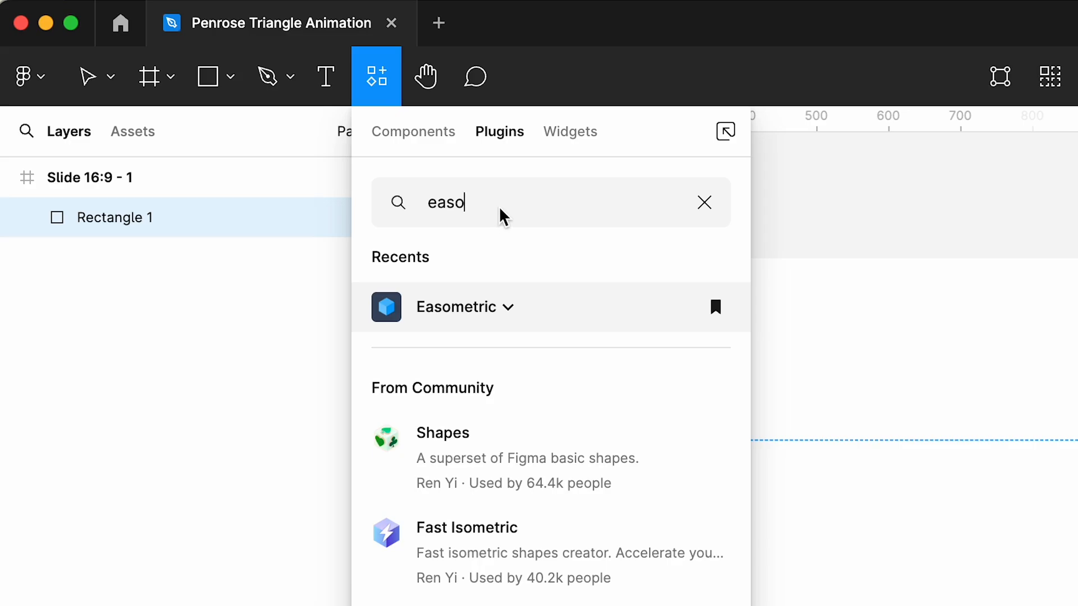
{"action": "left_click", "coordinate": [509, 309]}
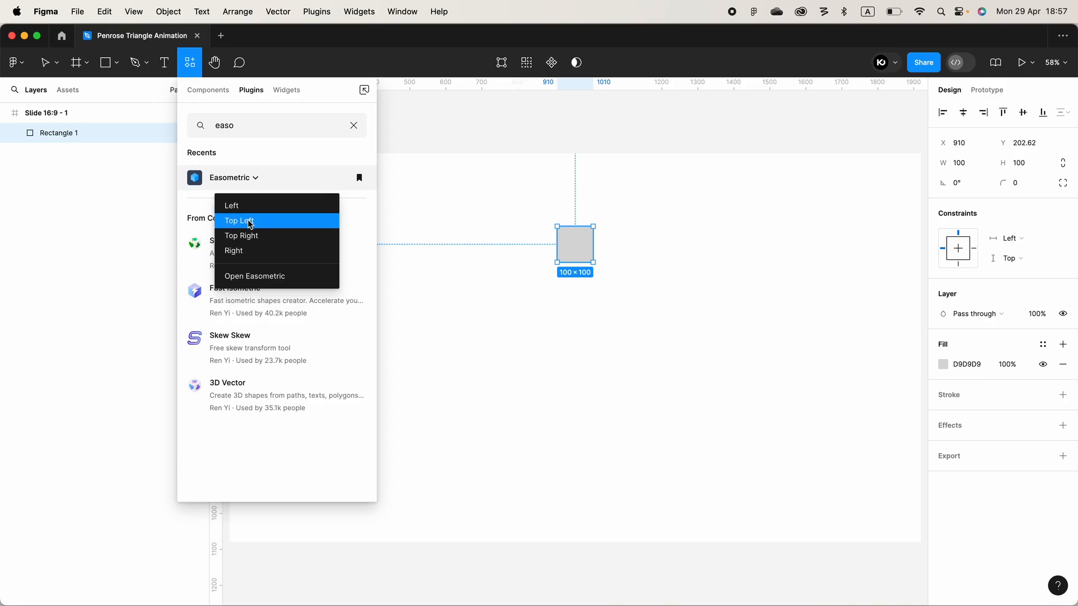
{"action": "left_click", "coordinate": [496, 396]}
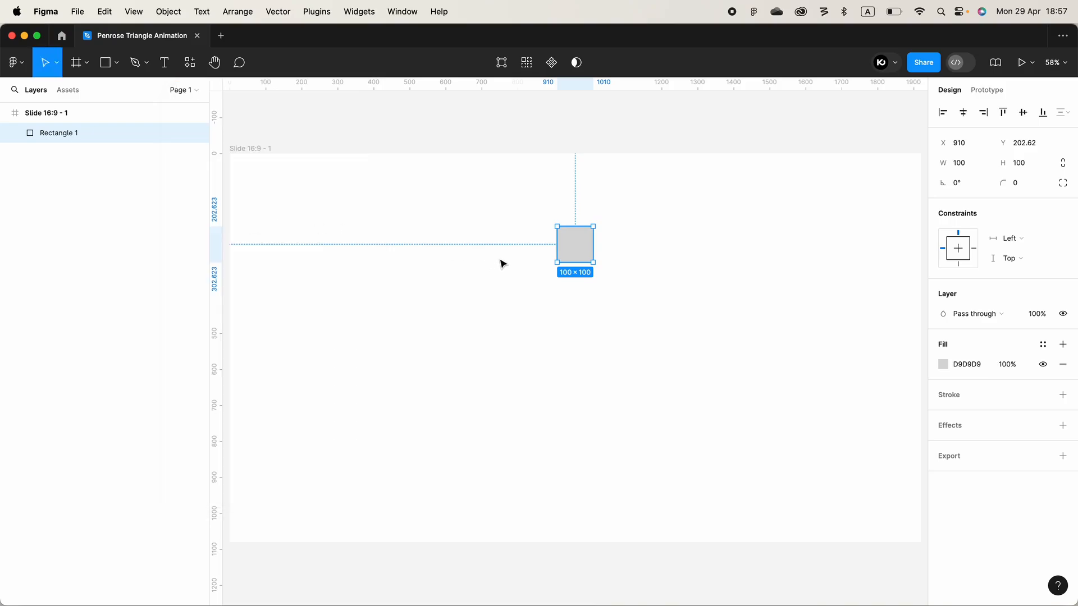
{"action": "mouse_move", "coordinate": [566, 246]}
{"action": "left_mouse_down"}
{"action": "mouse_move", "coordinate": [542, 236]}
{"action": "mouse_move", "coordinate": [573, 229]}
{"action": "left_mouse_up"}
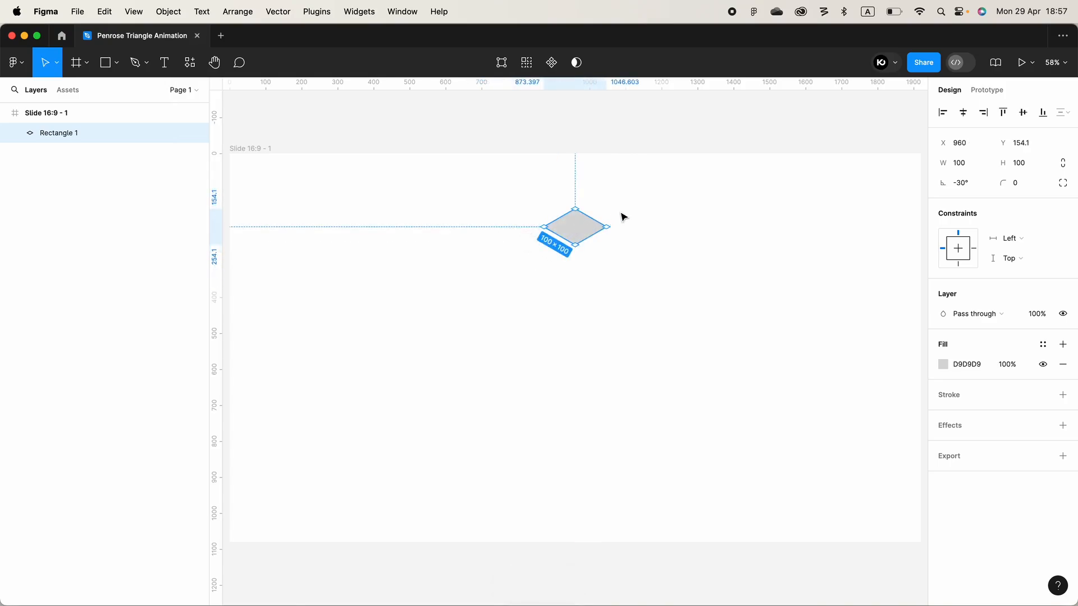
Add a 1 px white (FFFFFF) stroke to the diamond and align it to Center
{"action": "left_click", "coordinate": [1063, 395]}
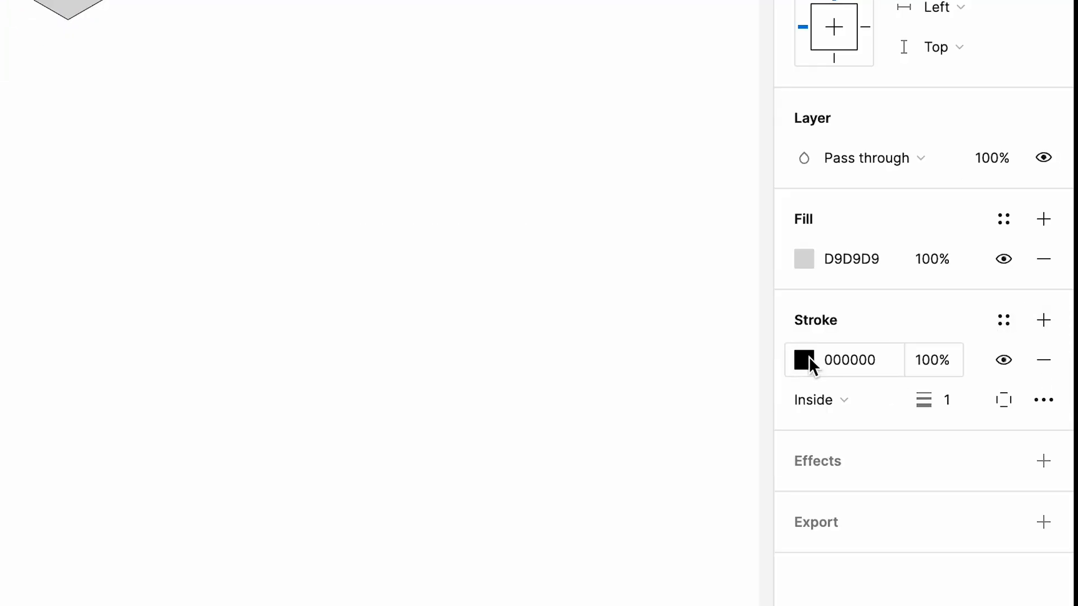
{"action": "left_click", "coordinate": [944, 415]}
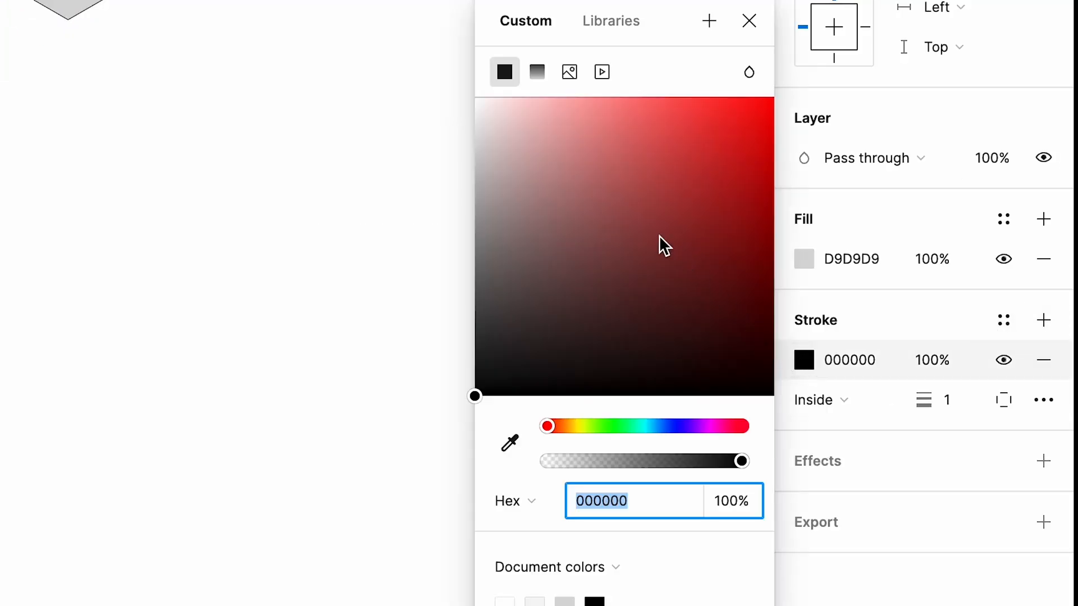
{"action": "mouse_move", "coordinate": [659, 260]}
{"action": "left_mouse_down"}
{"action": "mouse_move", "coordinate": [498, 145]}
{"action": "mouse_move", "coordinate": [457, 96]}
{"action": "left_mouse_up"}
{"action": "left_click", "coordinate": [748, 23]}
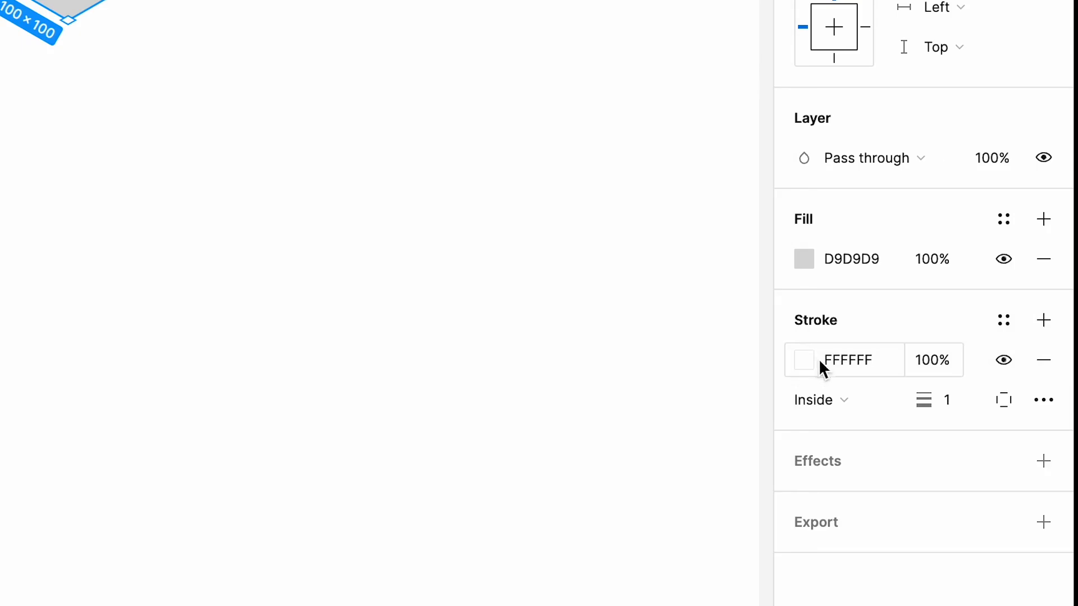
{"action": "left_click", "coordinate": [845, 403]}
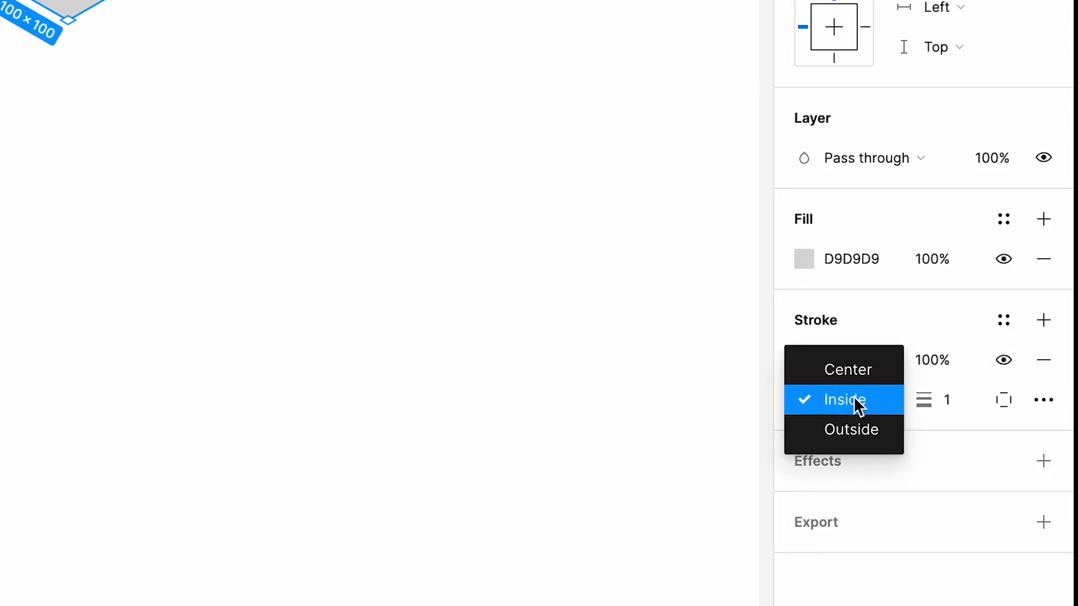
{"action": "left_click", "coordinate": [856, 372]}
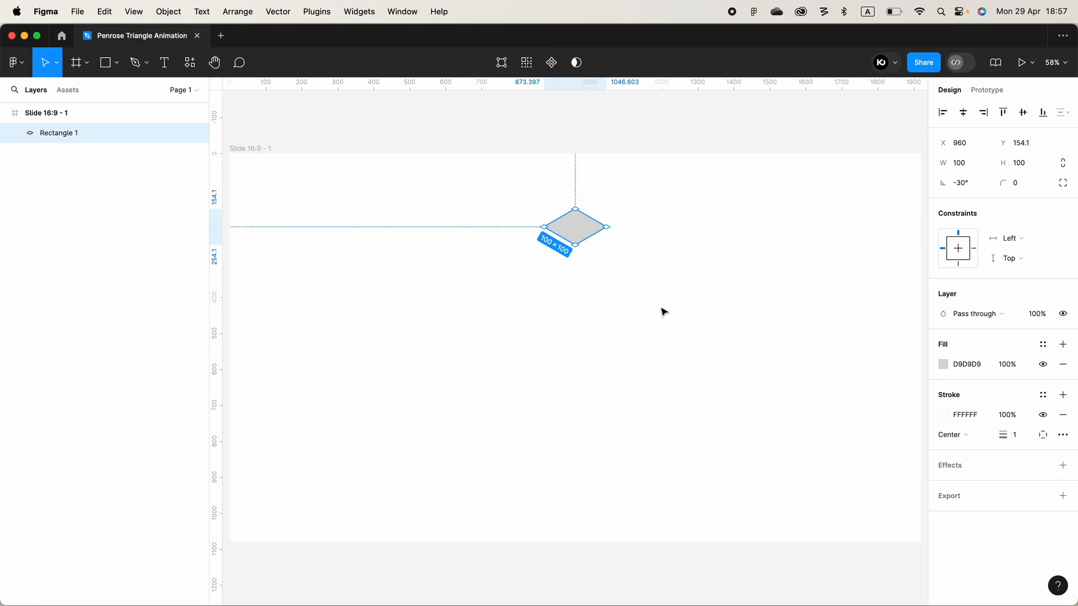
{"action": "left_click", "coordinate": [663, 312]}
Duplicate the diamond edge to edge diagonally down to the left until the row has five tiles
{"action": "left_click", "coordinate": [583, 231]}
{"action": "left_click_drag", "start_coordinate": [587, 231], "coordinate": [559, 251]}
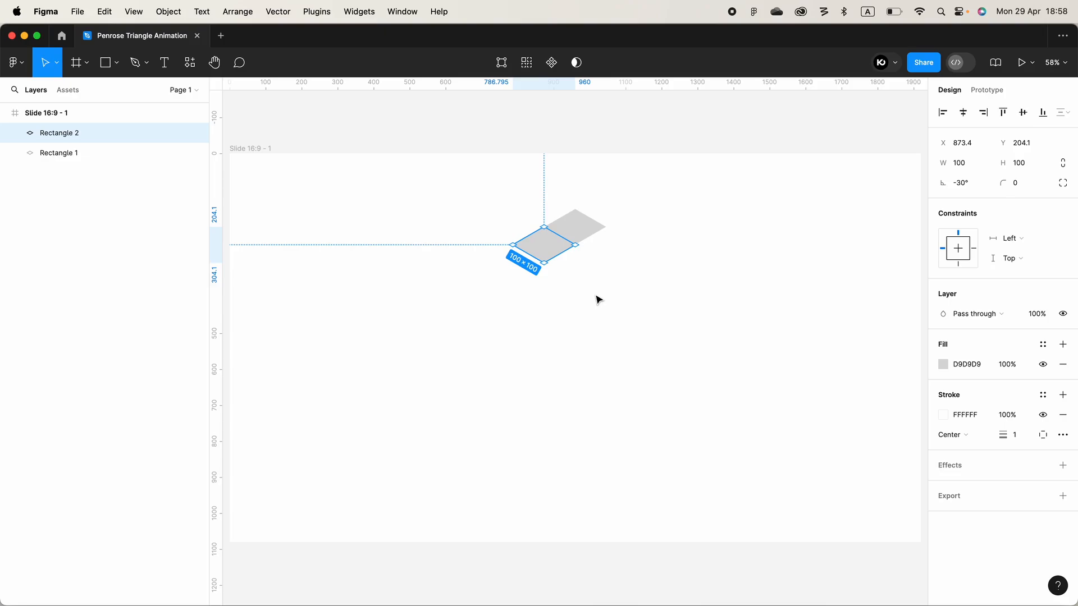
{"action": "key", "text": "super+d"}
{"action": "key", "text": "super+d"}
{"action": "key", "text": "super+d"}
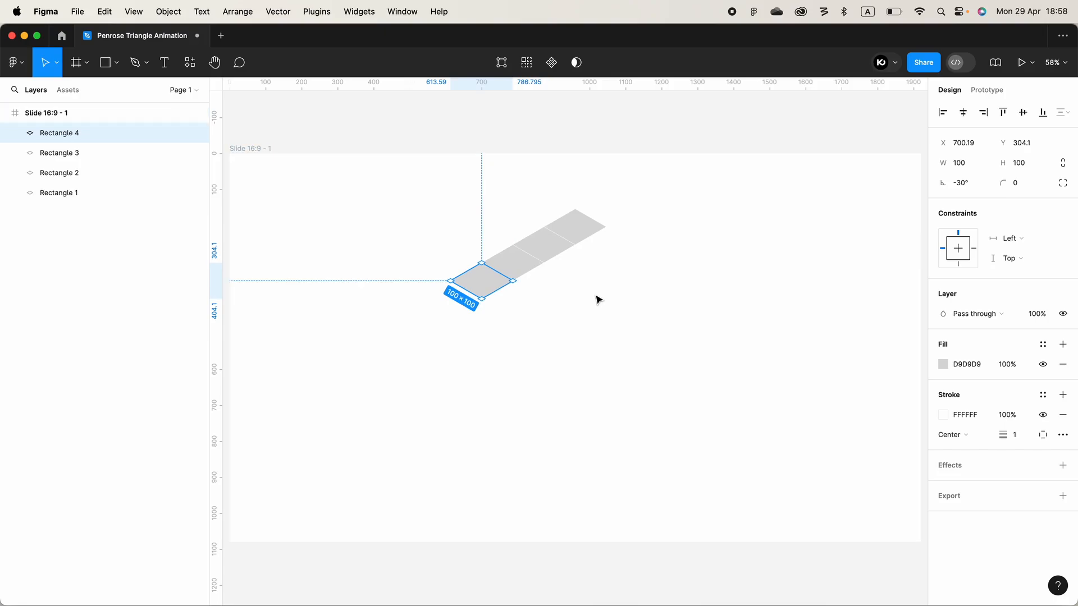
{"action": "left_click", "coordinate": [597, 296]}
{"action": "left_click_drag", "start_coordinate": [393, 193], "coordinate": [663, 367]}
{"action": "left_click", "coordinate": [664, 367]}
{"action": "left_click_drag", "start_coordinate": [416, 194], "coordinate": [661, 387]}
{"action": "left_click", "coordinate": [584, 308]}
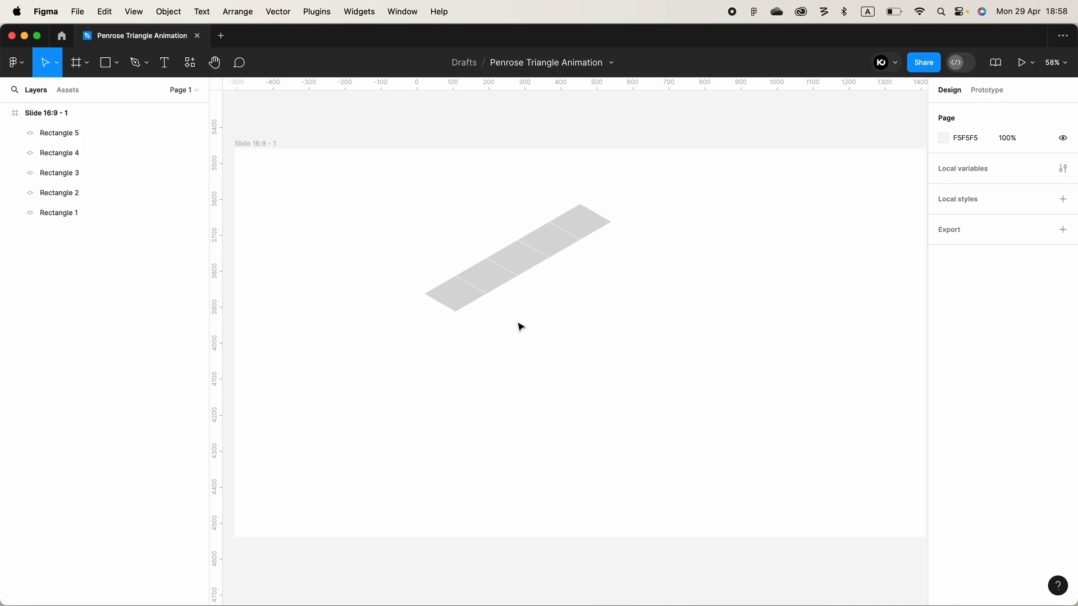
Extend the row from its lowest tile with three duplicated diamonds running diagonally down to the right
{"action": "scroll", "coordinate": [479, 315], "scroll_direction": "up", "scroll_amount": 1}
{"action": "left_click", "coordinate": [453, 303]}
{"action": "left_click_drag", "start_coordinate": [452, 303], "coordinate": [490, 325]}
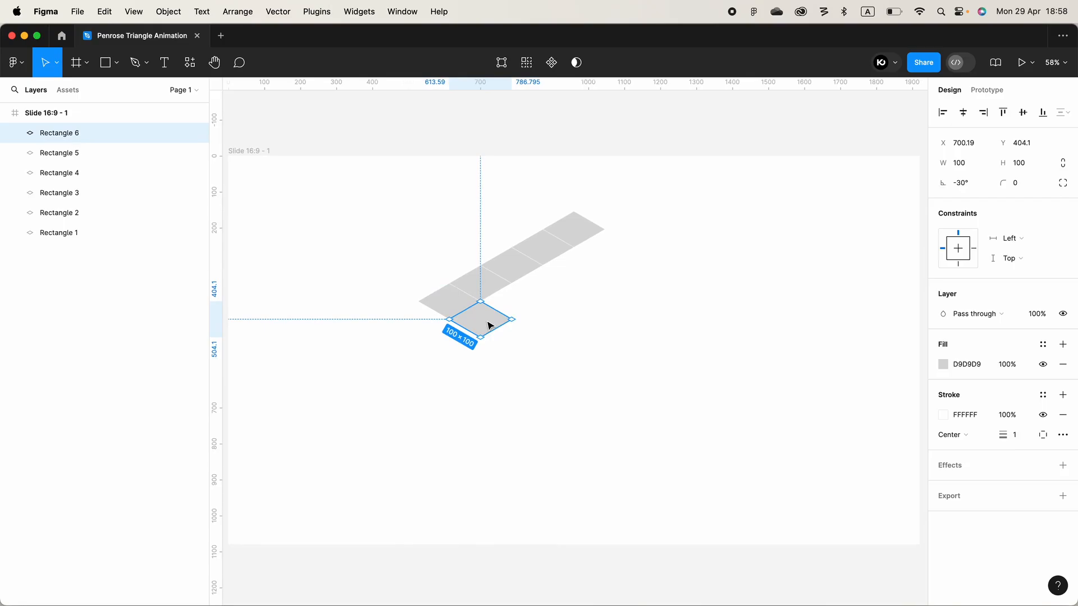
{"action": "key", "text": "super+d"}
{"action": "key", "text": "super+d"}
{"action": "left_click", "coordinate": [560, 315]}
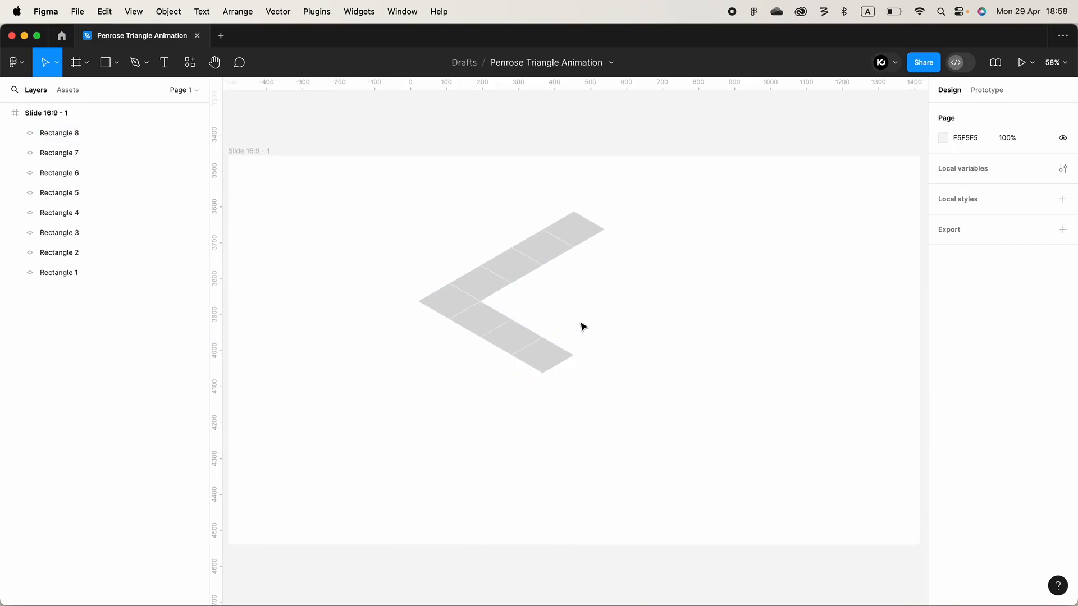
Try to turn the last diamond into a triangle by moving its outer right vertex to the diamond's centre
{"action": "left_click", "coordinate": [552, 360]}
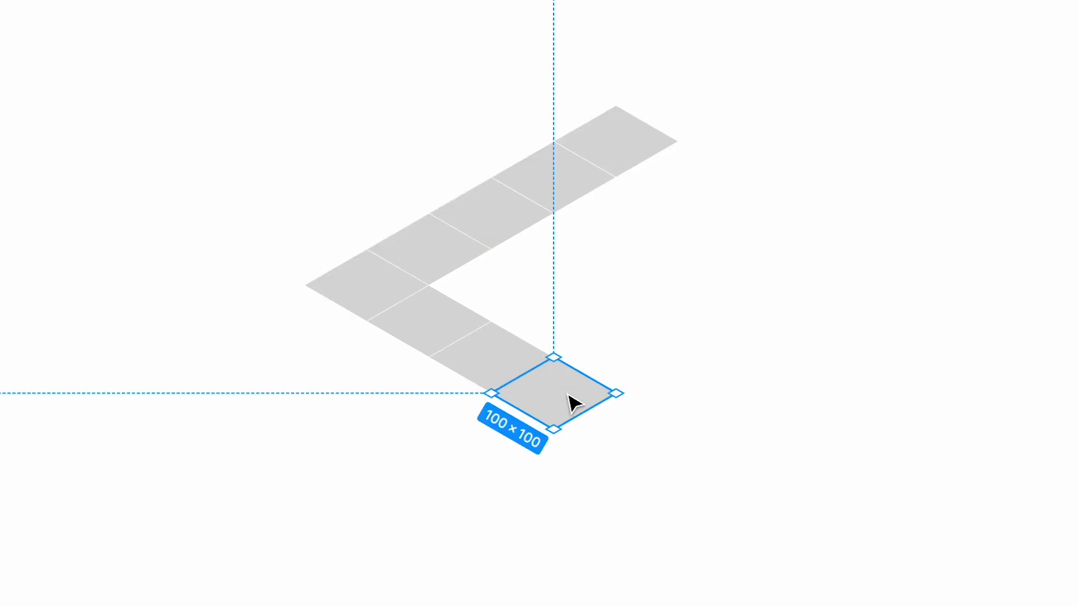
{"action": "double_click", "coordinate": [553, 360]}
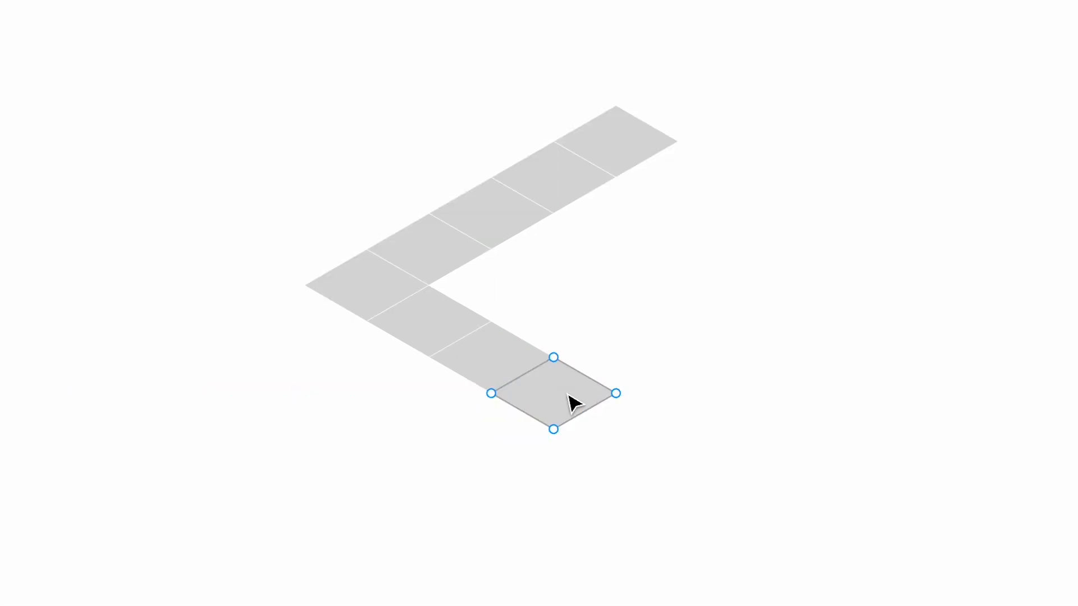
{"action": "left_click_drag", "start_coordinate": [618, 396], "coordinate": [561, 396]}
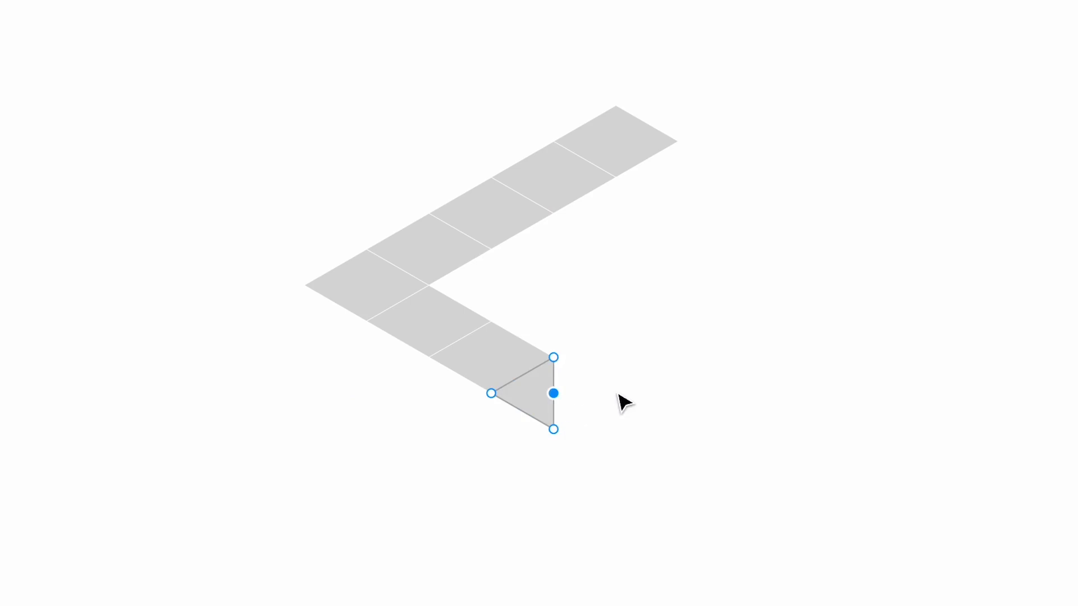
{"action": "left_click", "coordinate": [680, 373]}
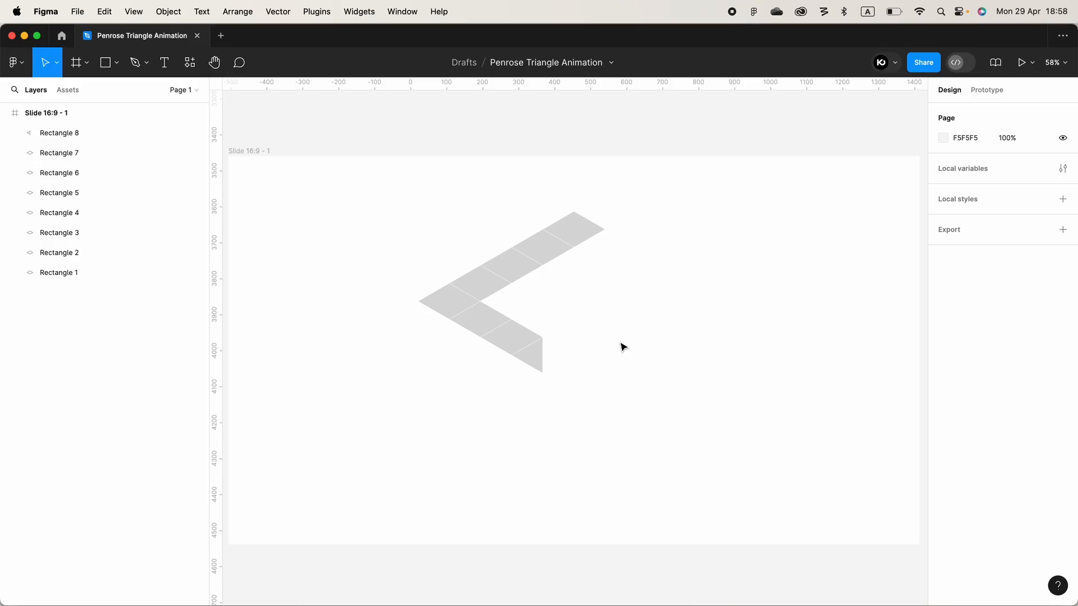
Undo the vertex move on the last diamond
{"action": "key", "text": "super+z"}
{"action": "key", "text": "super+z"}
{"action": "key", "text": "super+z"}
{"action": "key", "text": "super+z"}
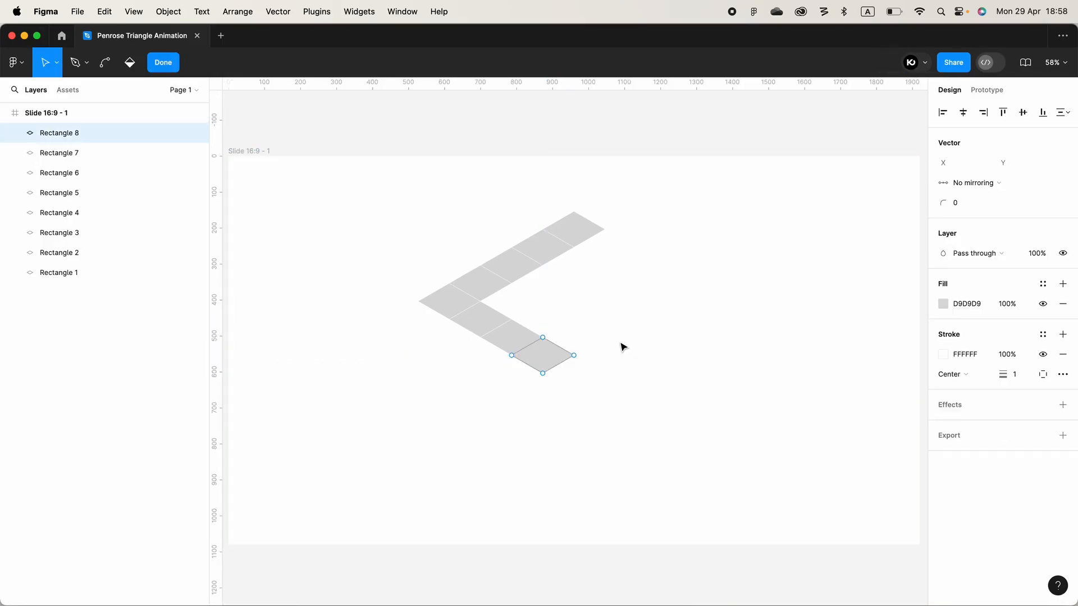
Delete the outer right vertex of the last diamond with the Pen tool, leaving a triangular half tile
{"action": "left_click", "coordinate": [74, 62]}
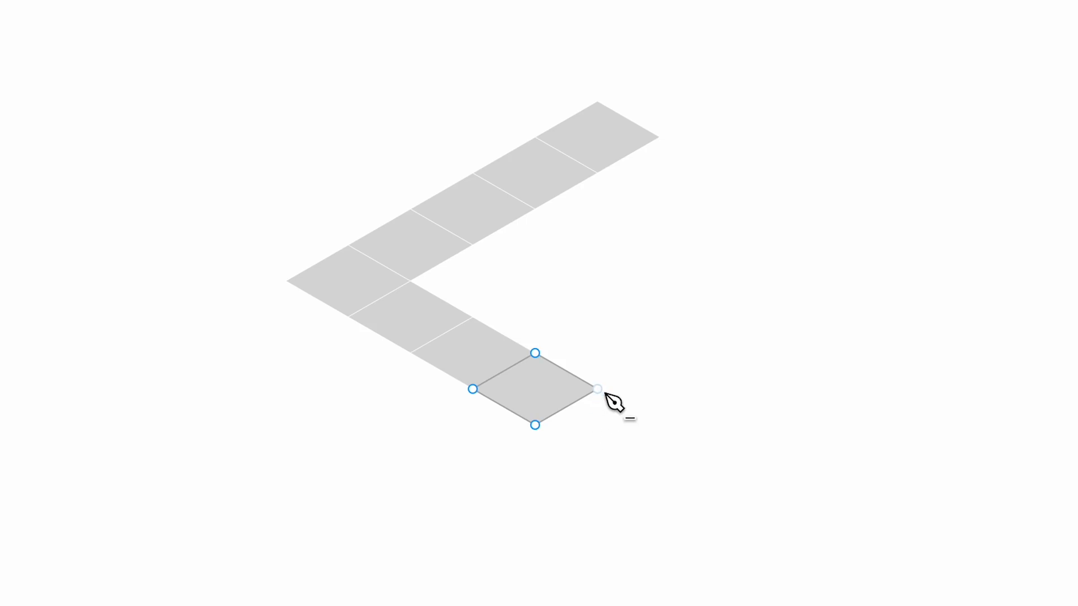
{"action": "left_click", "coordinate": [606, 393]}
{"action": "key", "text": "Escape"}
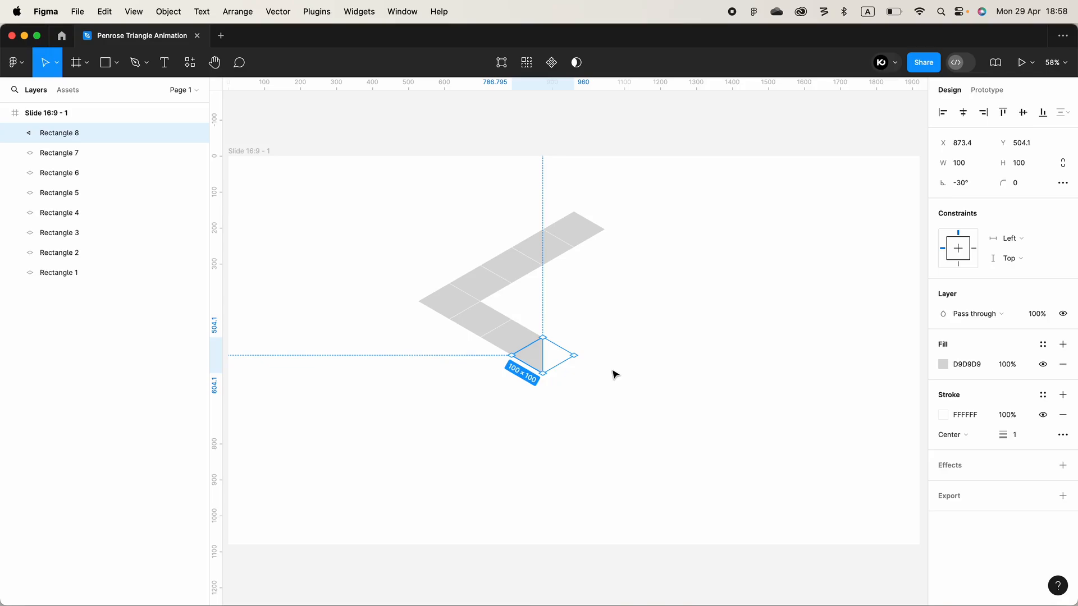
{"action": "left_click", "coordinate": [615, 374]}
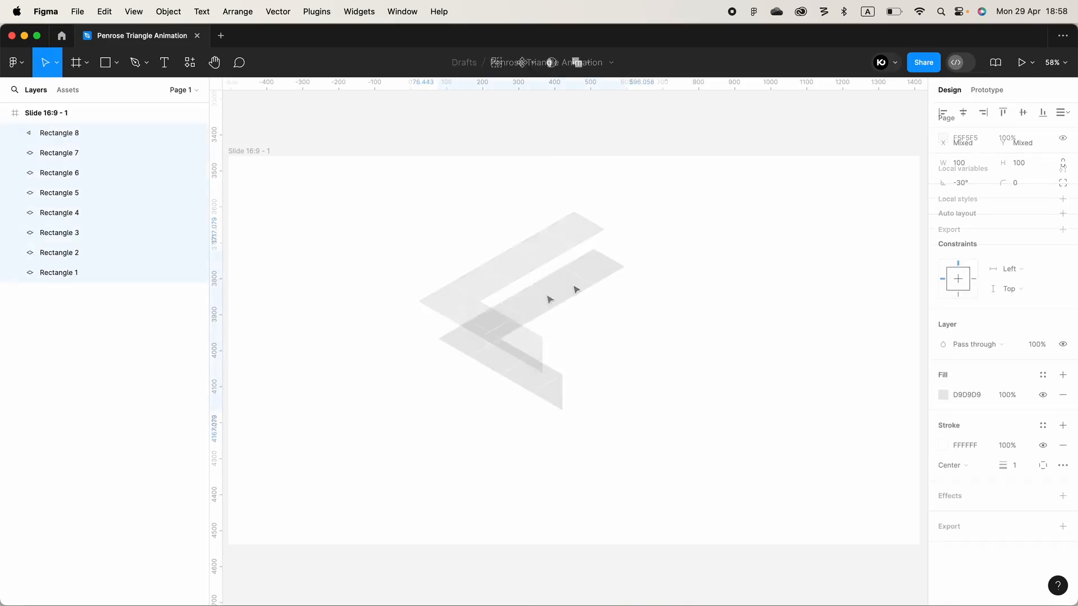
Move all eight selected tiles up and to the left and group them
{"action": "left_click_drag", "start_coordinate": [576, 290], "coordinate": [529, 264]}
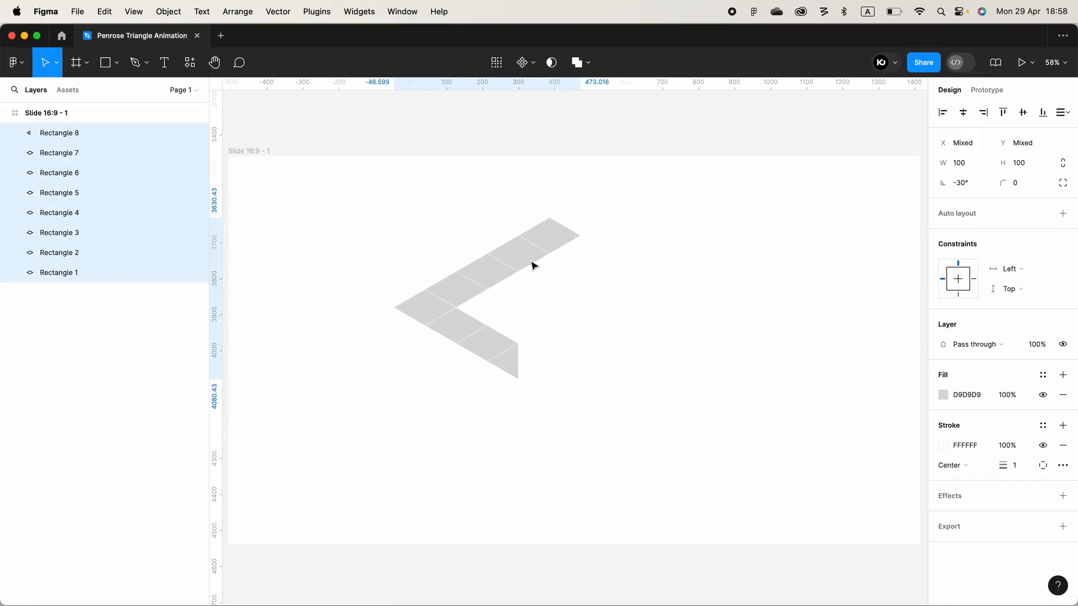
{"action": "right_click", "coordinate": [525, 257]}
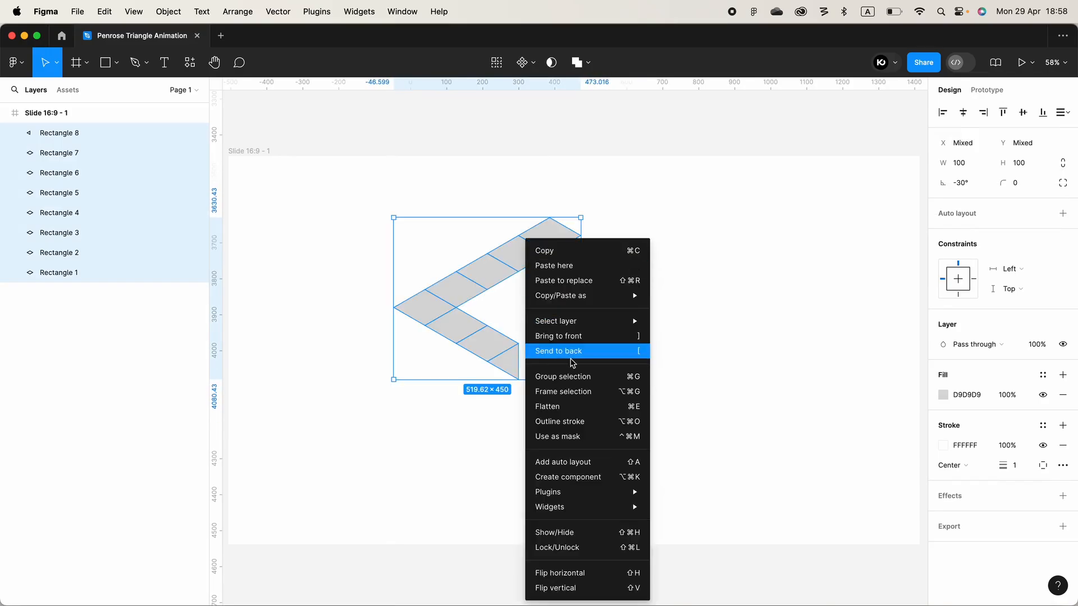
{"action": "left_click", "coordinate": [578, 379]}
Place a copy of the tile group down to the right and set its fill to B7B7B7
{"action": "left_click_drag", "start_coordinate": [503, 275], "coordinate": [574, 331]}
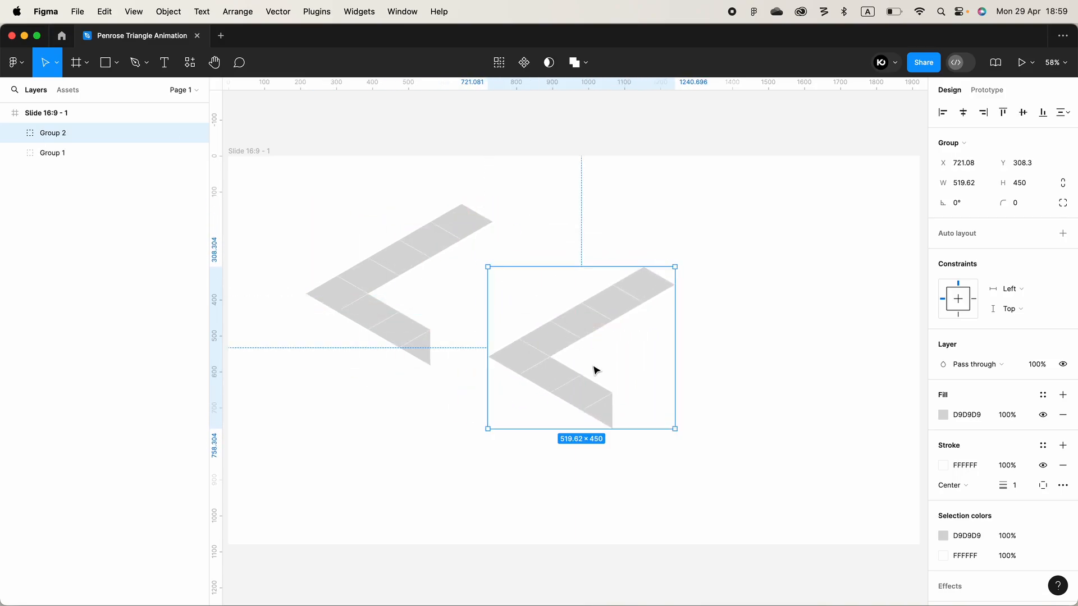
{"action": "left_click", "coordinate": [943, 415]}
{"action": "type", "text": "B7B7B7"}
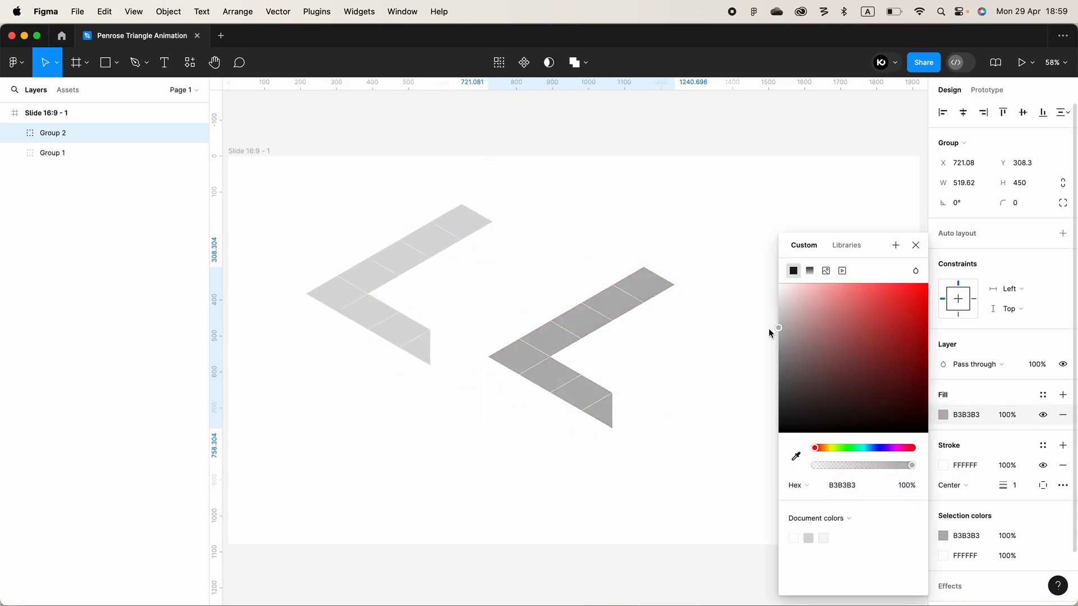
{"action": "key", "text": "Return"}
Set the rotation of the darker tile group to 120°
{"action": "left_click", "coordinate": [964, 205]}
{"action": "type", "text": "12"}
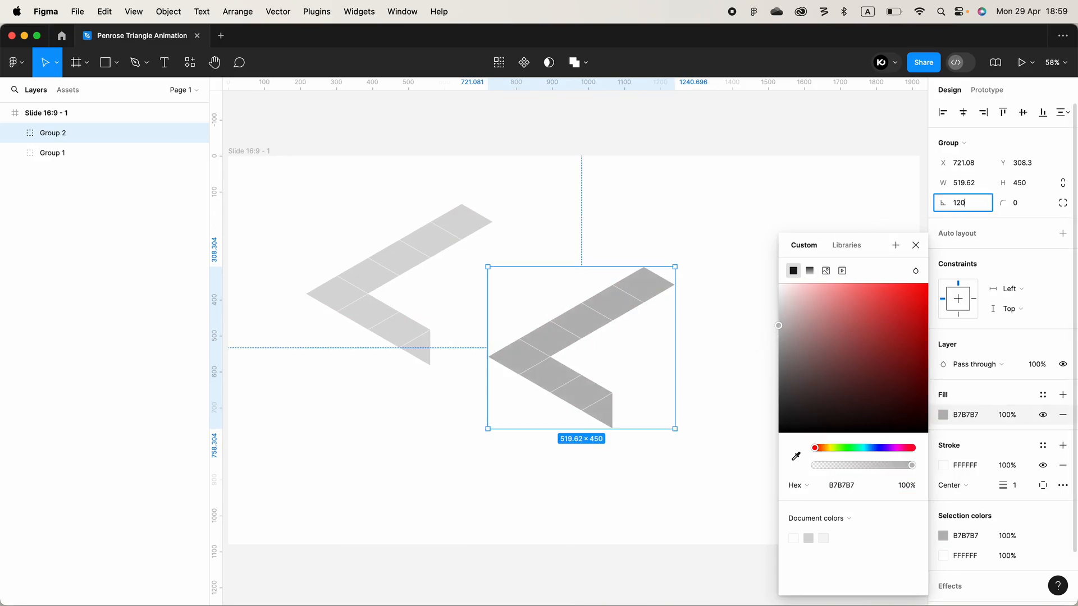
{"action": "type", "text": "0"}
{"action": "key", "text": "Return"}
Fit the rotated darker group against the light group's lower edge and place a copy of it to the right
{"action": "left_click", "coordinate": [695, 223]}
{"action": "left_click", "coordinate": [626, 352]}
{"action": "left_click_drag", "start_coordinate": [625, 352], "coordinate": [693, 343]}
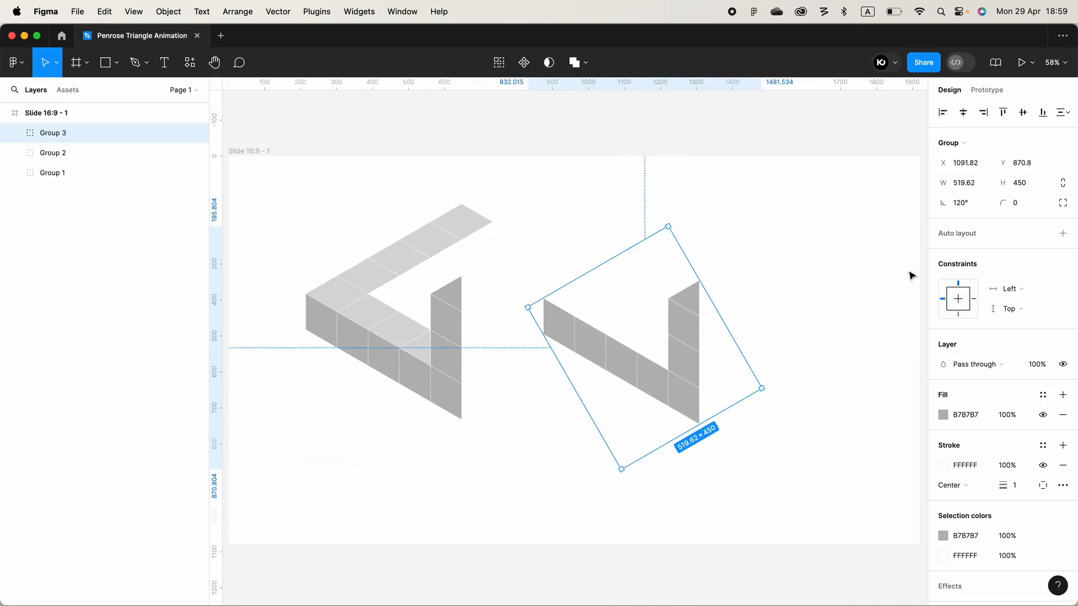
Set the rotation of the copied dark group to 240° and fit it onto the other two groups to close the triangle
{"action": "left_click", "coordinate": [969, 204]}
{"action": "type", "text": "24"}
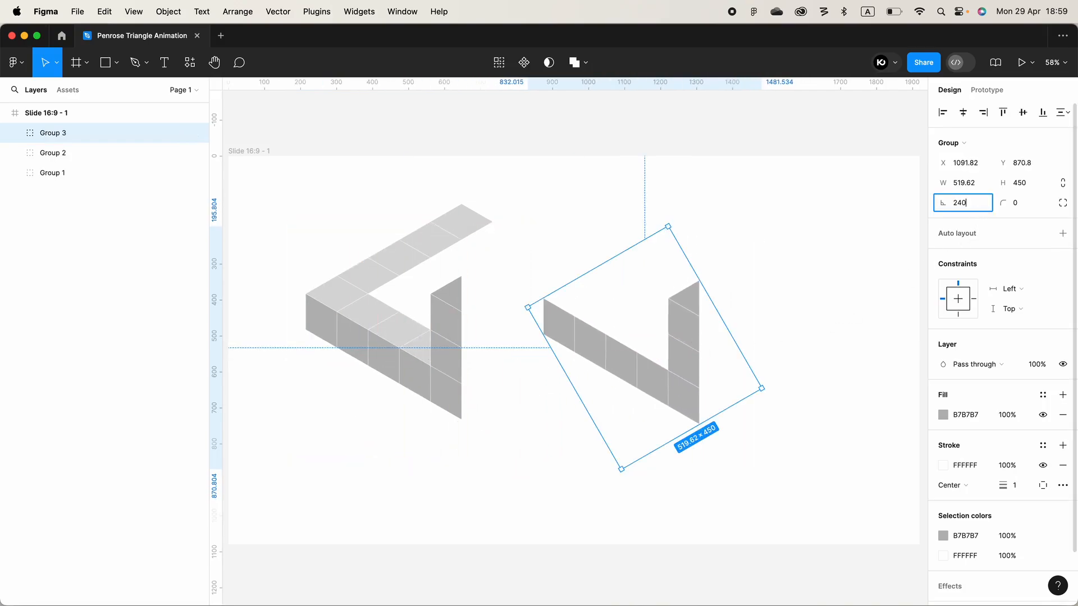
{"action": "type", "text": "0"}
{"action": "key", "text": "Return"}
{"action": "left_click_drag", "start_coordinate": [642, 320], "coordinate": [452, 277]}
Darken the fill of the newly fitted group to 8C8C8C
{"action": "left_click", "coordinate": [944, 415]}
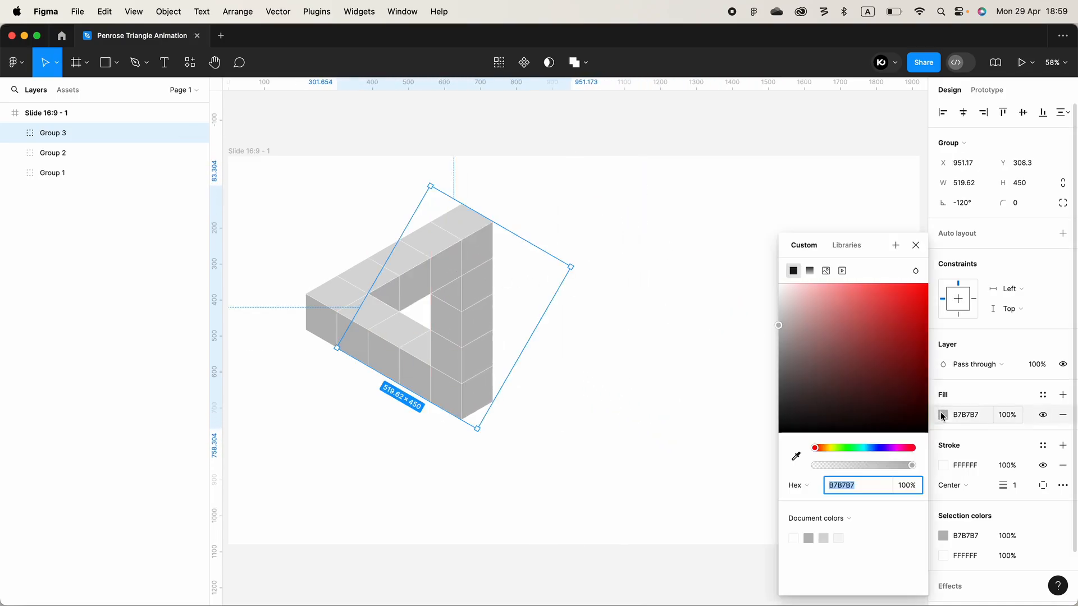
{"action": "left_click_drag", "start_coordinate": [778, 328], "coordinate": [777, 354]}
{"action": "left_click", "coordinate": [655, 351]}
Turn all three groups together so the triangle's base is horizontal and shift them down toward the slide's middle
{"action": "left_click_drag", "start_coordinate": [306, 175], "coordinate": [612, 385]}
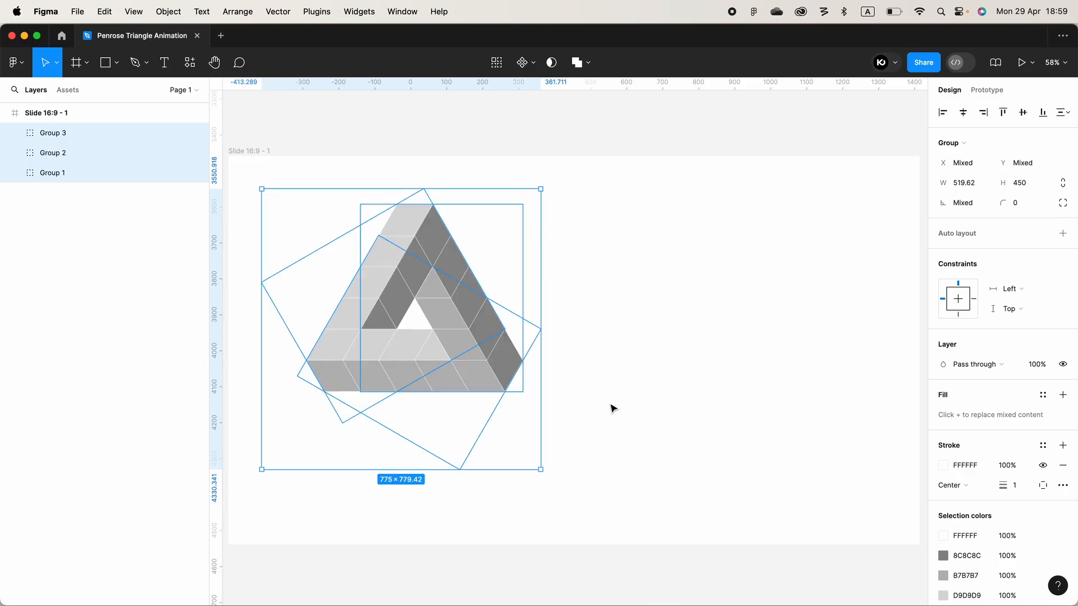
{"action": "left_click_drag", "start_coordinate": [483, 408], "coordinate": [544, 435]}
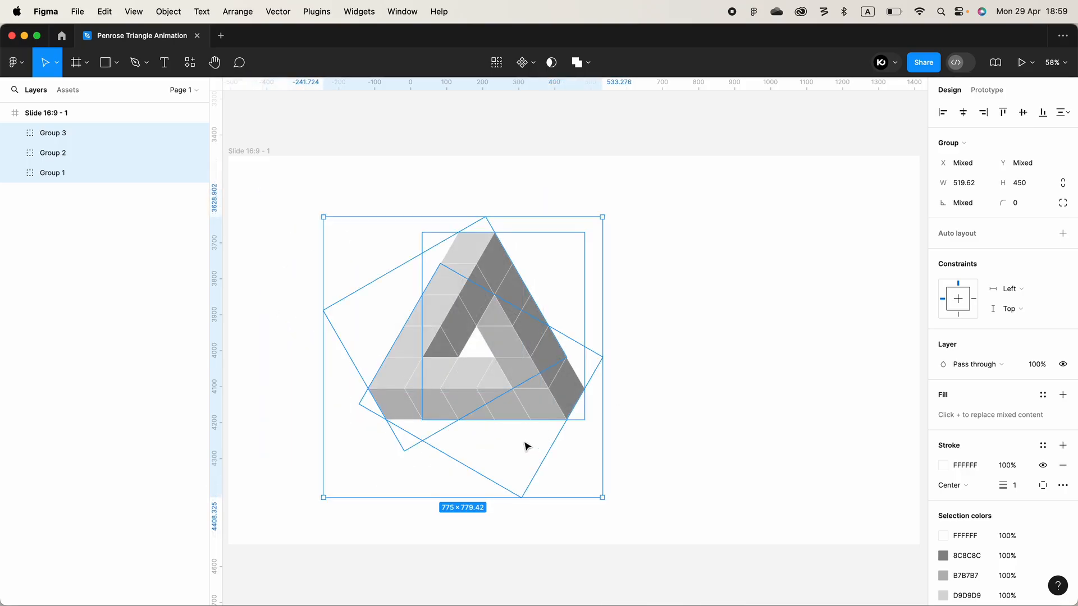
Ungroup the three groups into individual tiles and centre the whole triangle on the slide
{"action": "right_click", "coordinate": [465, 305]}
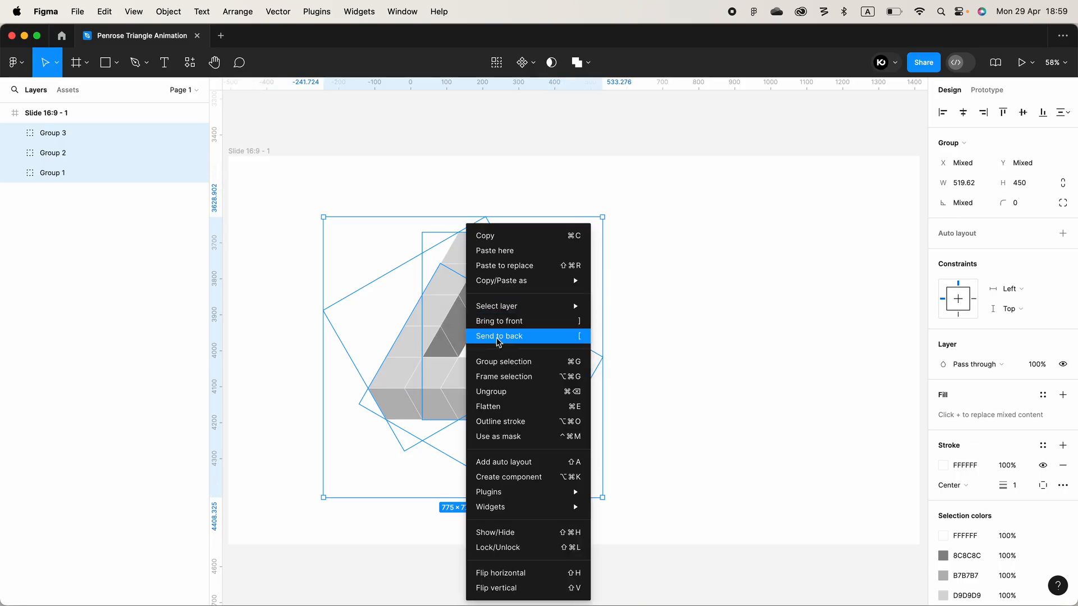
{"action": "left_click", "coordinate": [507, 390]}
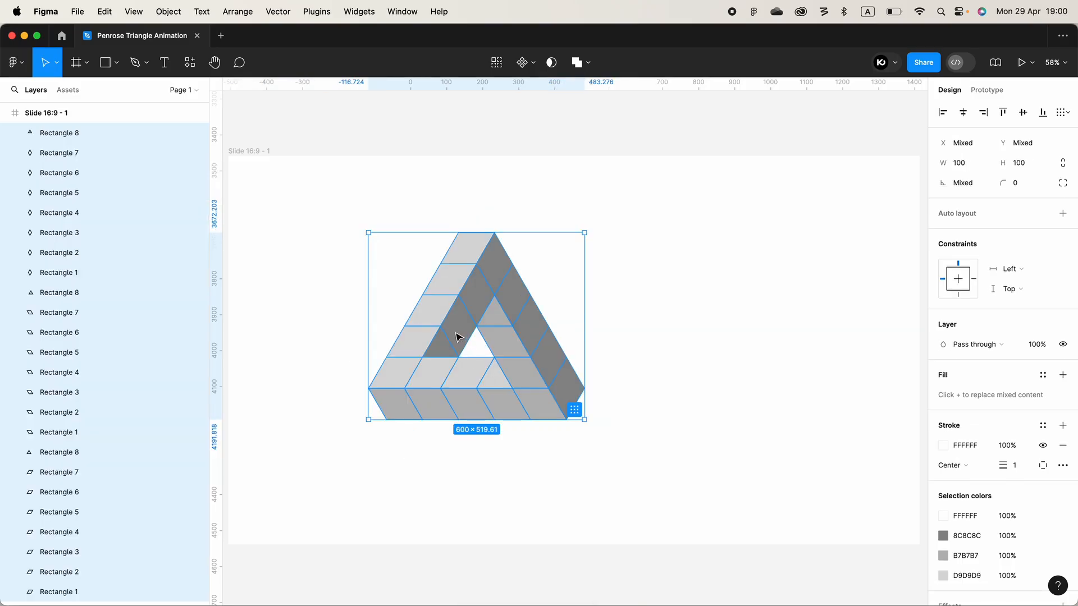
{"action": "left_click_drag", "start_coordinate": [459, 338], "coordinate": [556, 362]}
{"action": "left_click", "coordinate": [291, 252]}
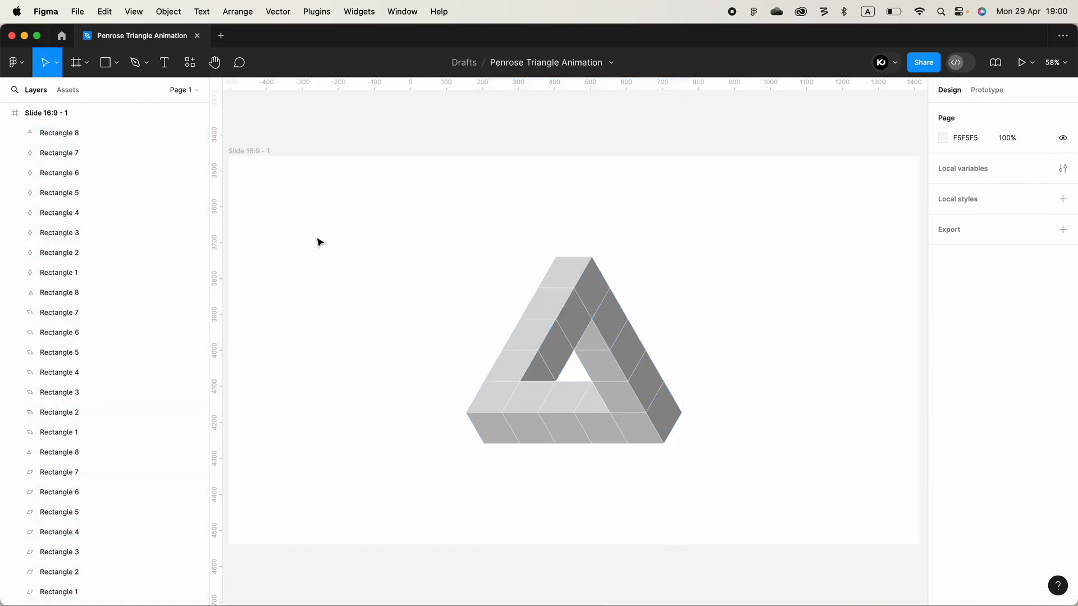
Rename all 24 tile layers as Rec followed by an ascending two-digit number starting from 1
{"action": "left_click_drag", "start_coordinate": [355, 207], "coordinate": [758, 520]}
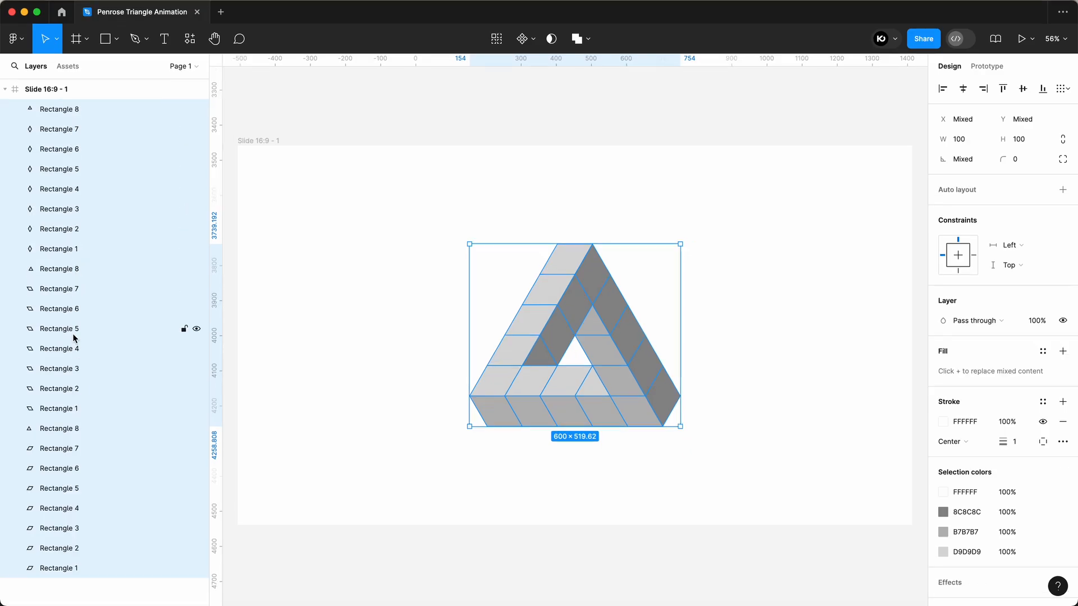
{"action": "right_click", "coordinate": [53, 232]}
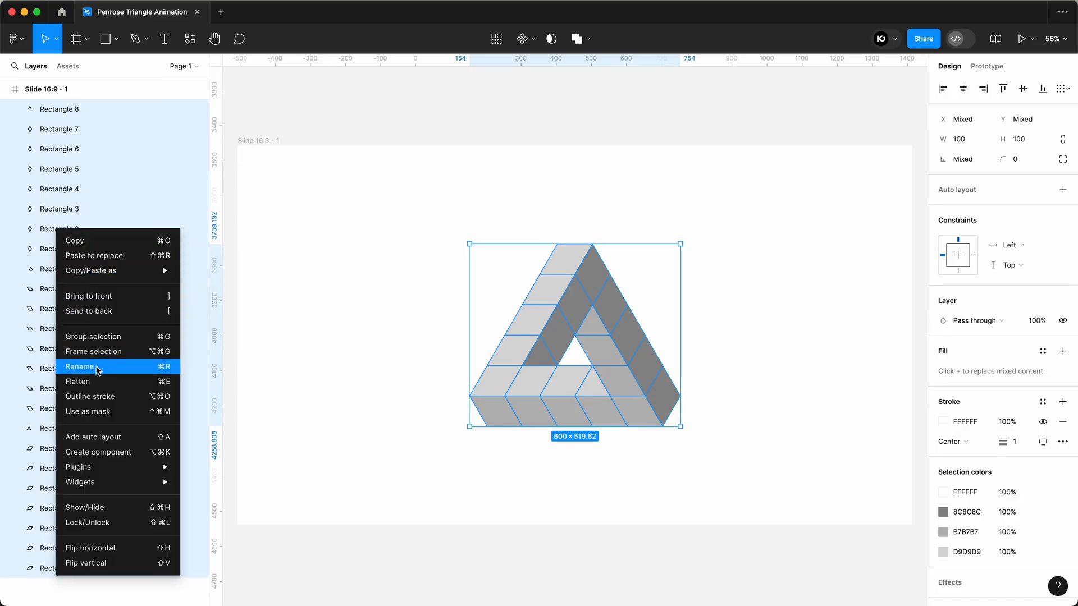
{"action": "left_click", "coordinate": [152, 374]}
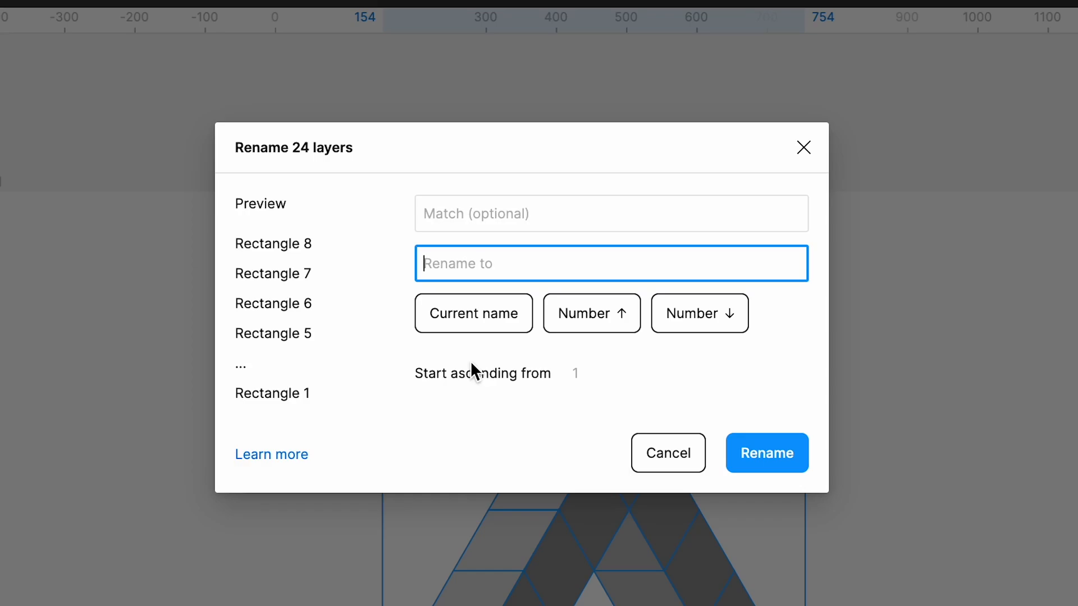
{"action": "type", "text": "Rec"}
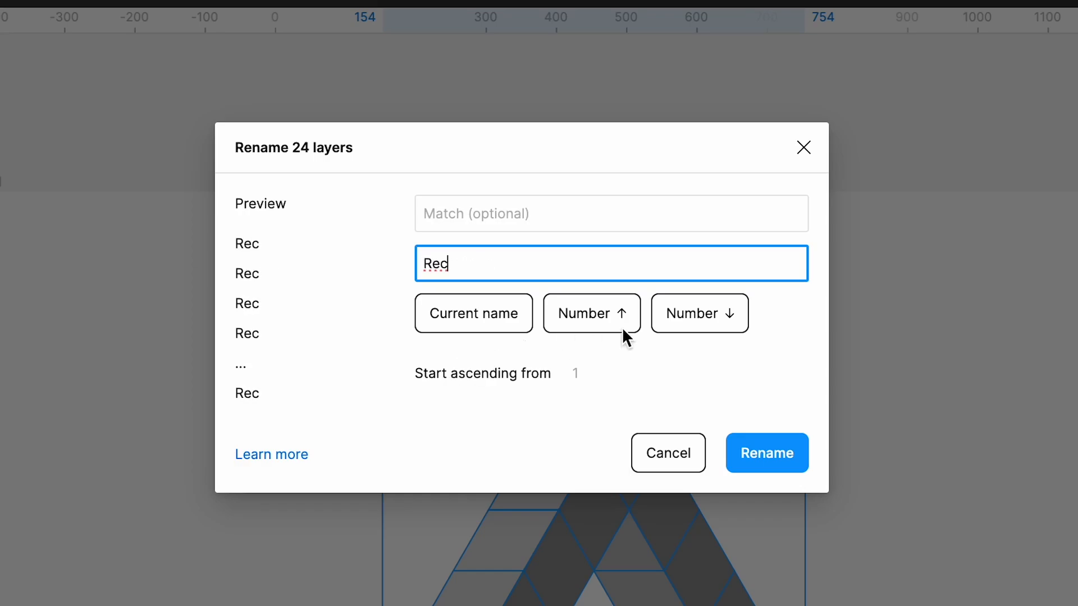
{"action": "left_click", "coordinate": [613, 314]}
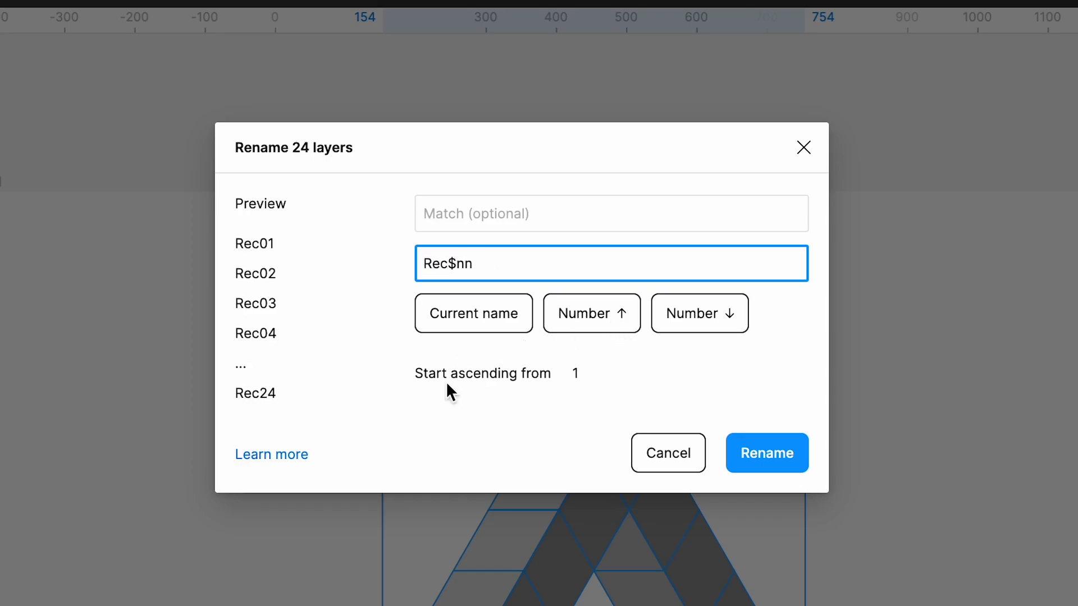
{"action": "left_click", "coordinate": [768, 454]}
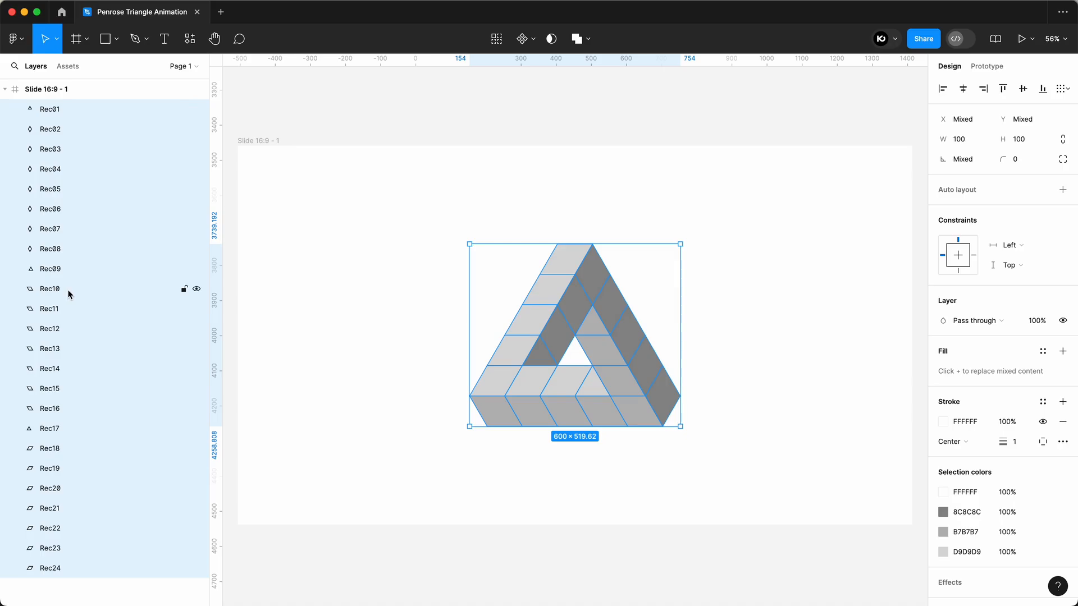
{"action": "left_click", "coordinate": [400, 327]}
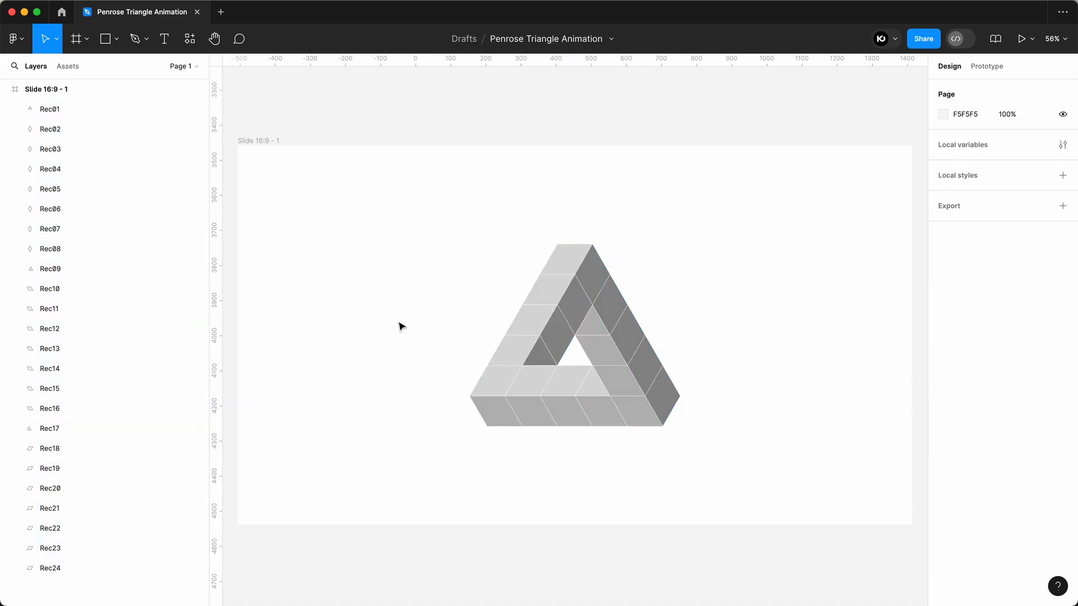
Add a 100 × 100 circle and place it centred on the flat top of the triangle
{"action": "left_click", "coordinate": [105, 39]}
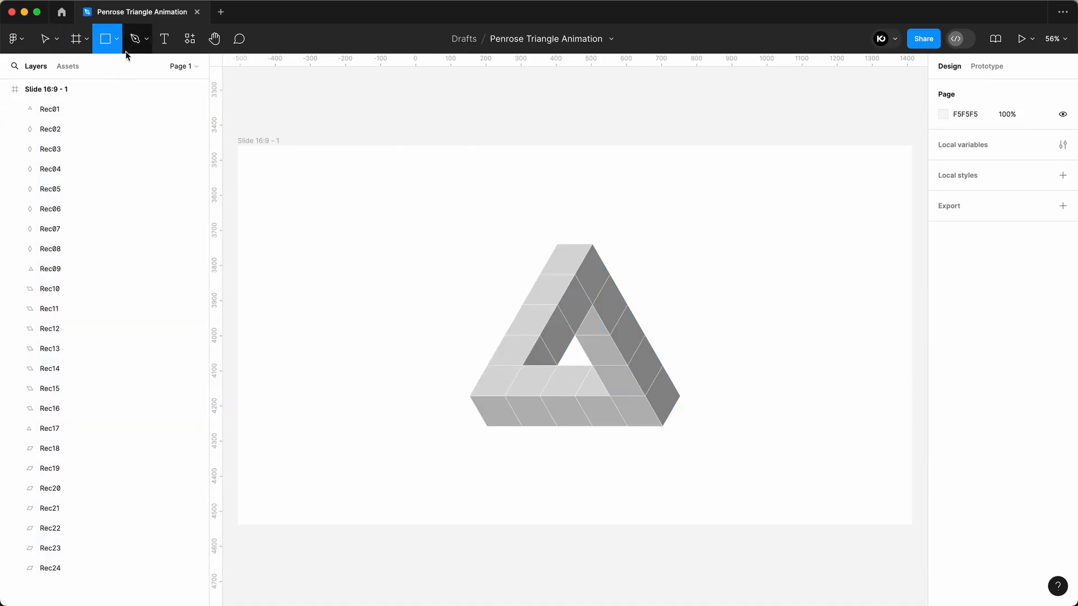
{"action": "left_click", "coordinate": [117, 39]}
{"action": "left_click", "coordinate": [89, 114]}
{"action": "left_click", "coordinate": [429, 247]}
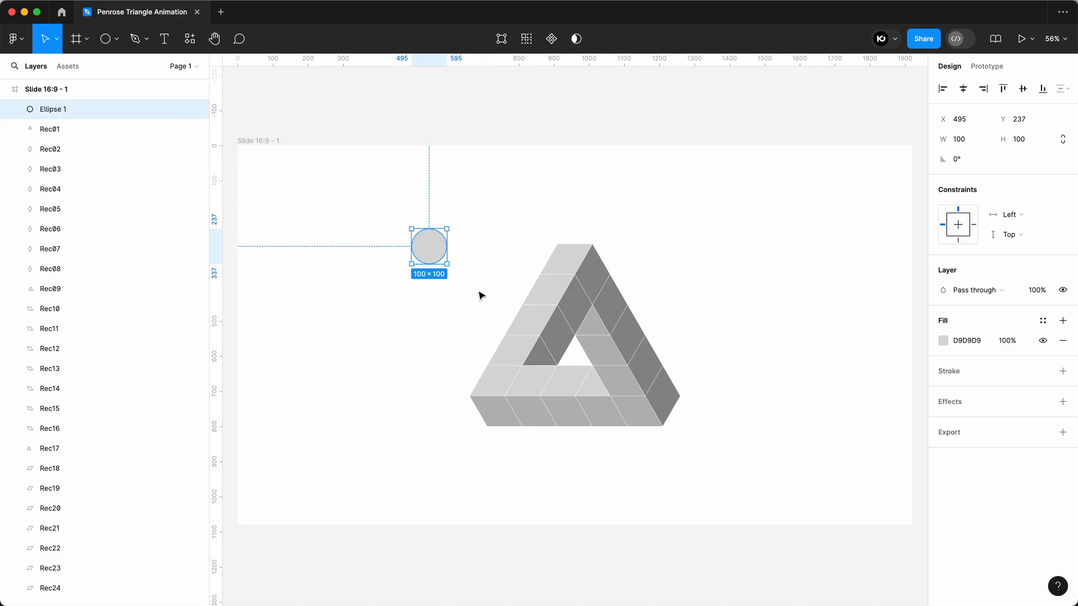
{"action": "left_click", "coordinate": [446, 279]}
{"action": "left_click_drag", "start_coordinate": [431, 254], "coordinate": [588, 227]}
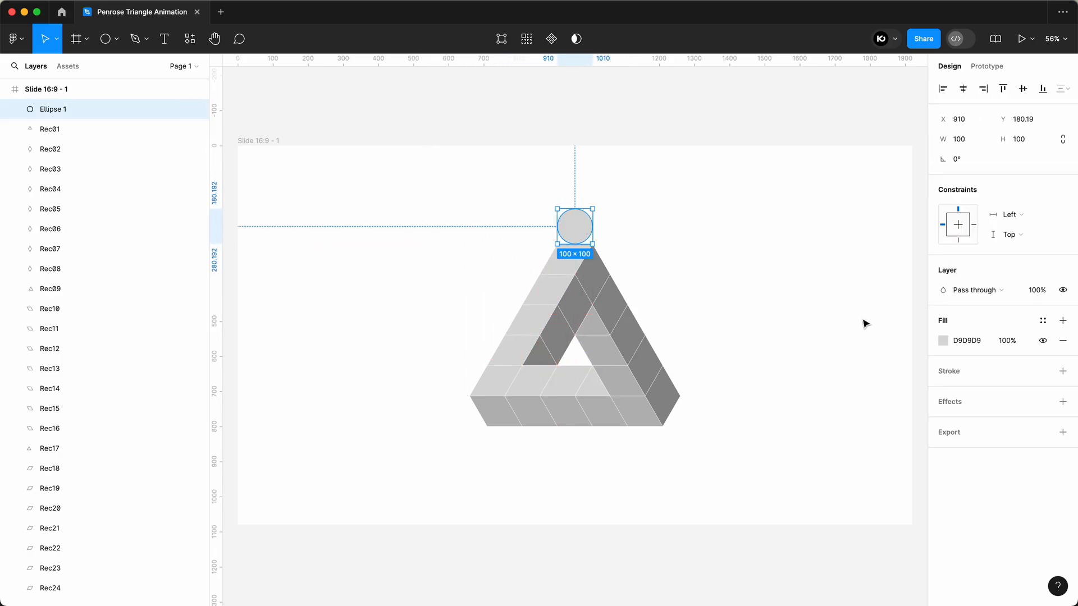
Give the circle a linear gradient fill running from white FFFFFF to red E22C2C
{"action": "left_click", "coordinate": [943, 340]}
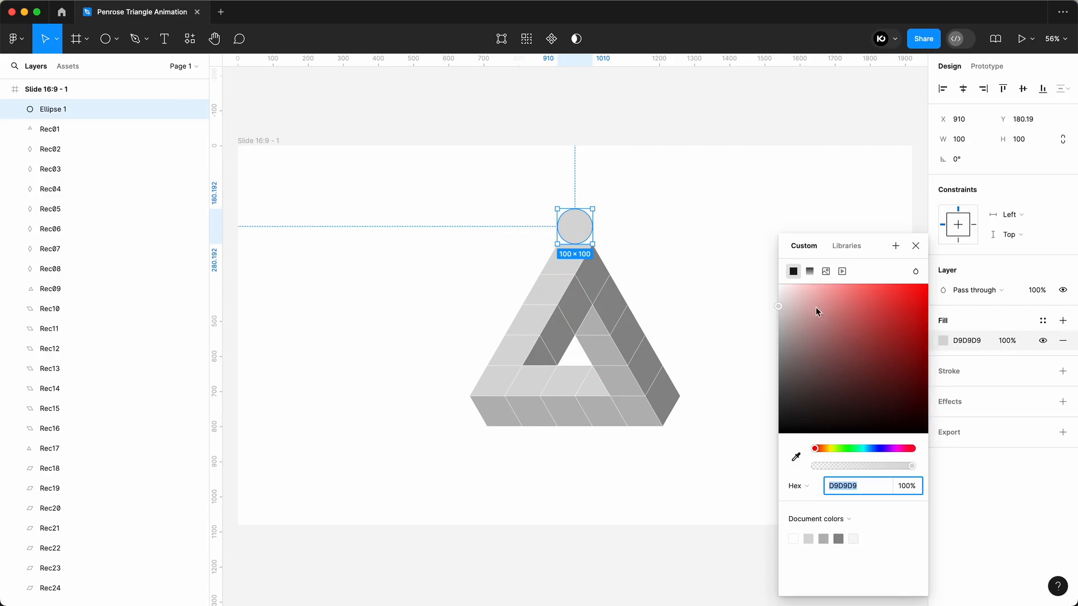
{"action": "left_click", "coordinate": [810, 272]}
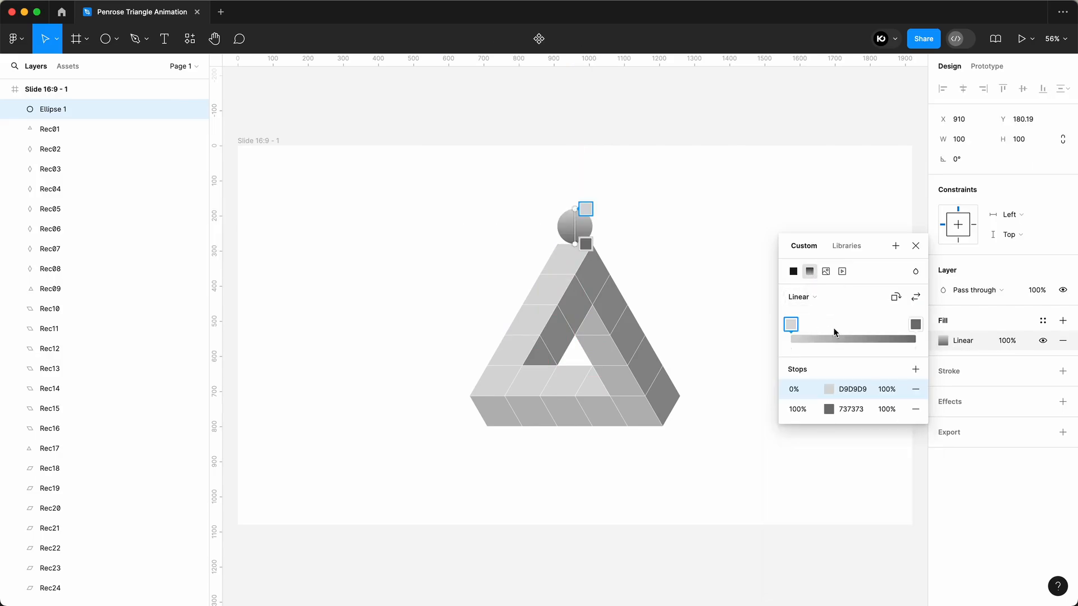
{"action": "left_click", "coordinate": [917, 324]}
{"action": "left_click", "coordinate": [830, 410]}
{"action": "left_click_drag", "start_coordinate": [718, 393], "coordinate": [626, 281]}
{"action": "left_click", "coordinate": [793, 325]}
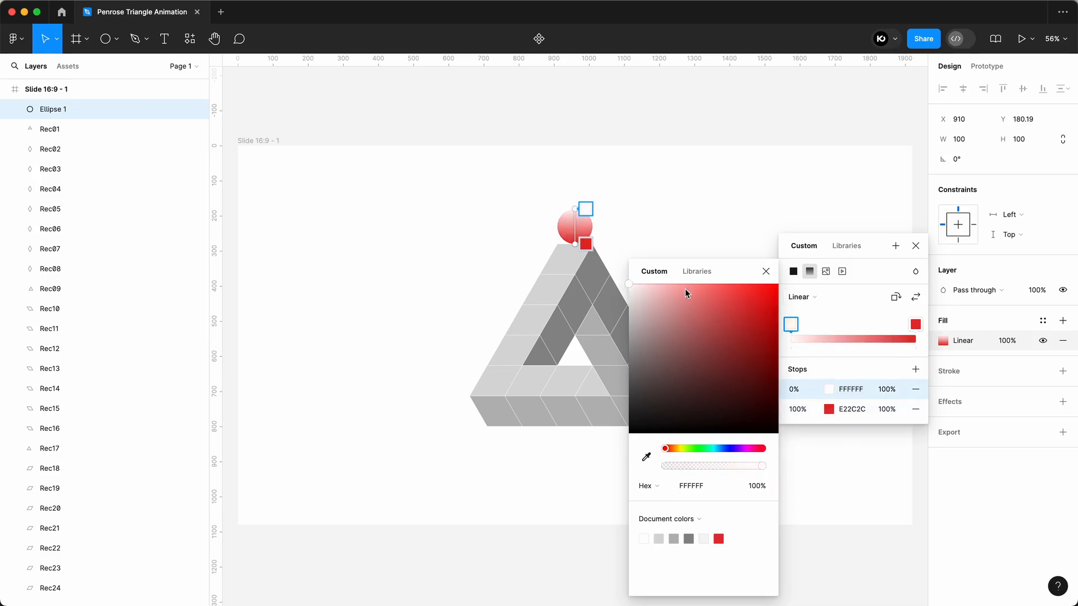
Change the circle's gradient to radial and shift its white highlight toward the upper right
{"action": "left_click", "coordinate": [811, 298]}
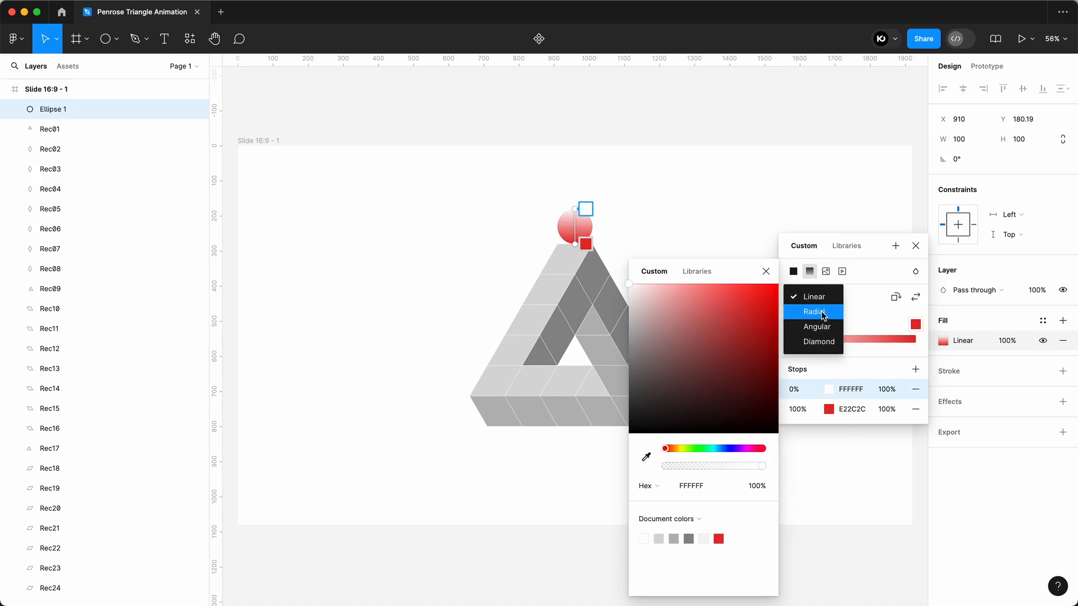
{"action": "left_click", "coordinate": [812, 310]}
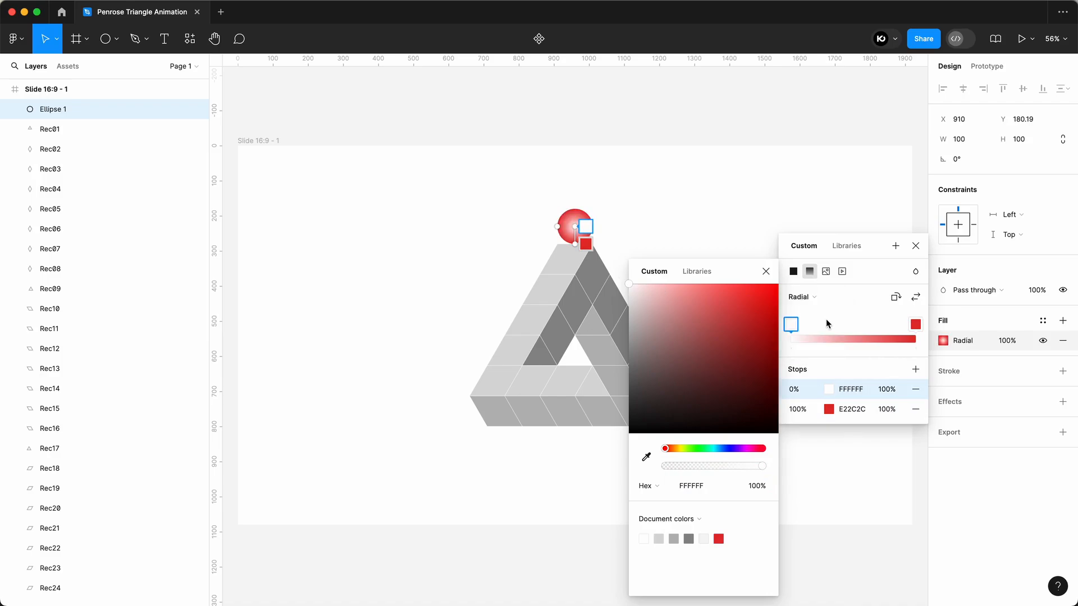
{"action": "left_click", "coordinate": [766, 271]}
{"action": "left_click_drag", "start_coordinate": [575, 226], "coordinate": [584, 223]}
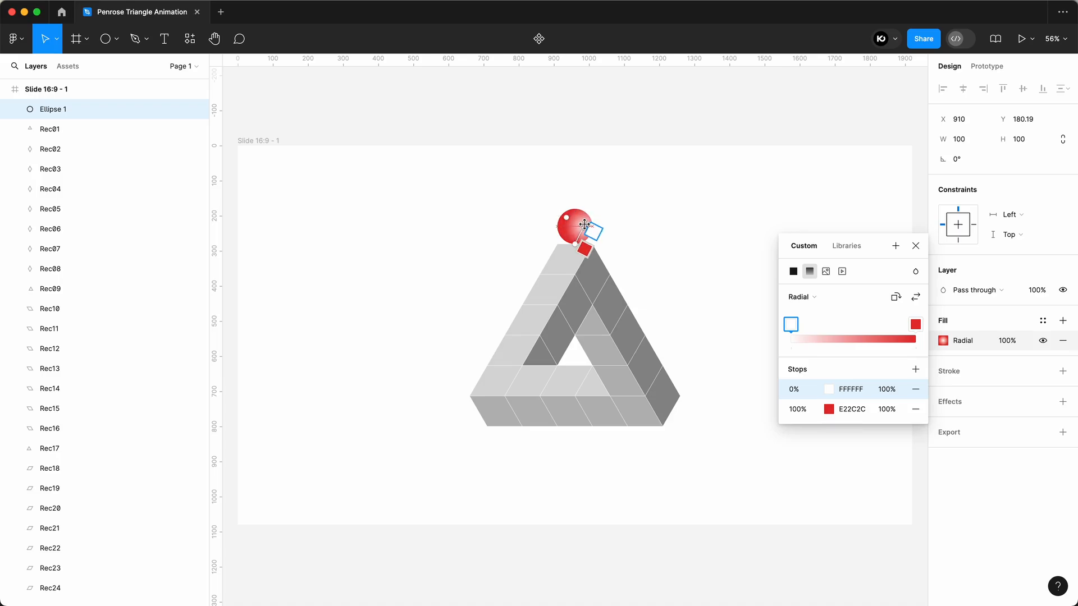
{"action": "left_click", "coordinate": [915, 246]}
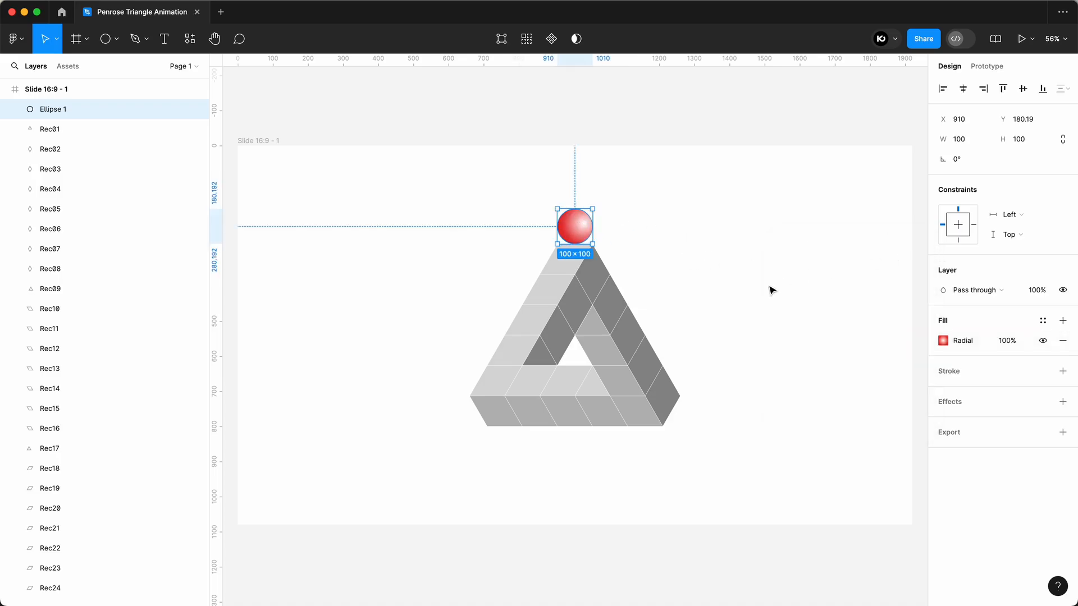
{"action": "left_click", "coordinate": [770, 289]}
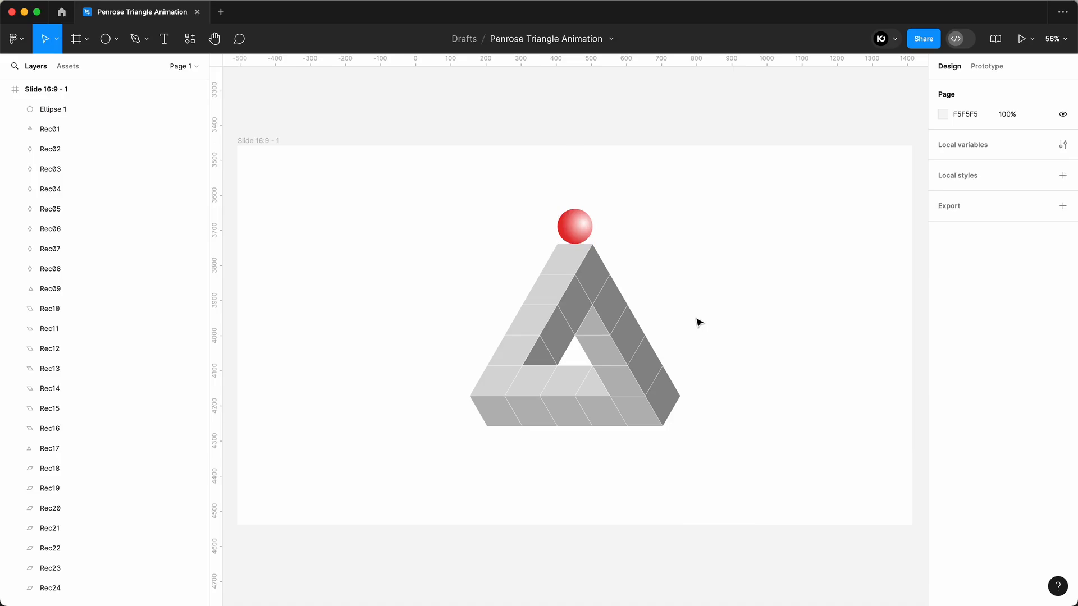
{"action": "left_click", "coordinate": [587, 234]}
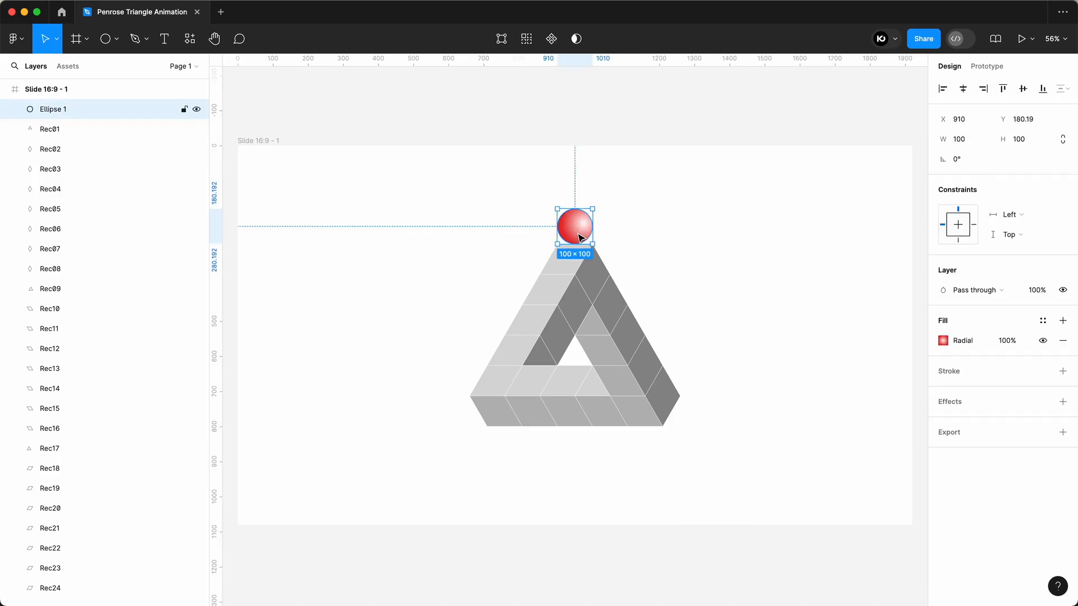
{"action": "left_click", "coordinate": [725, 289]}
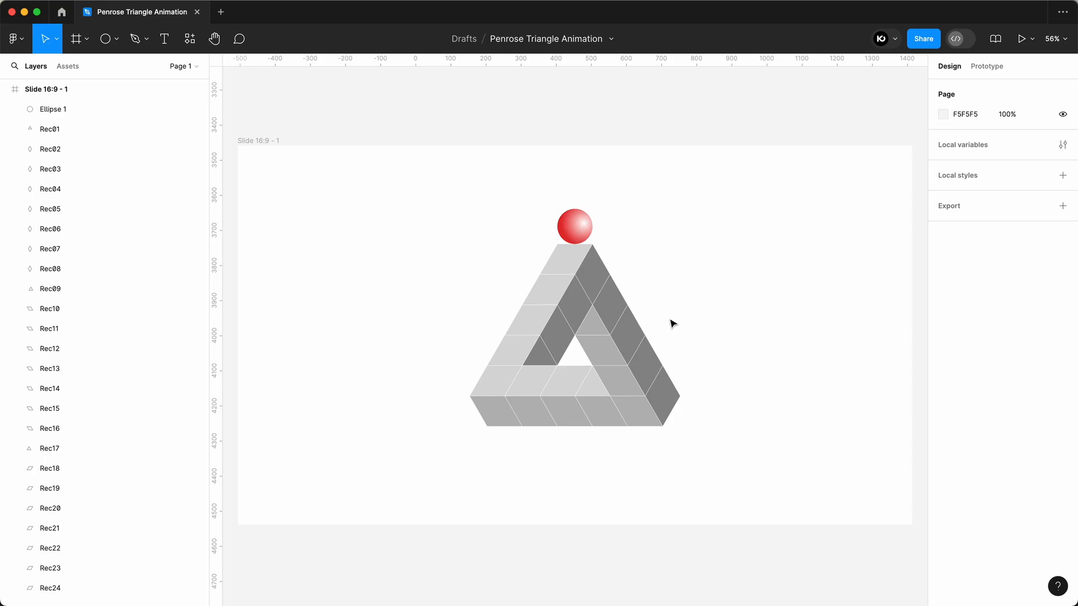
Place a copy of the slide directly below the original
{"action": "scroll", "coordinate": [526, 313], "scroll_direction": "down", "scroll_amount": 5}
{"action": "scroll", "coordinate": [584, 360], "scroll_direction": "down", "scroll_amount": 3}
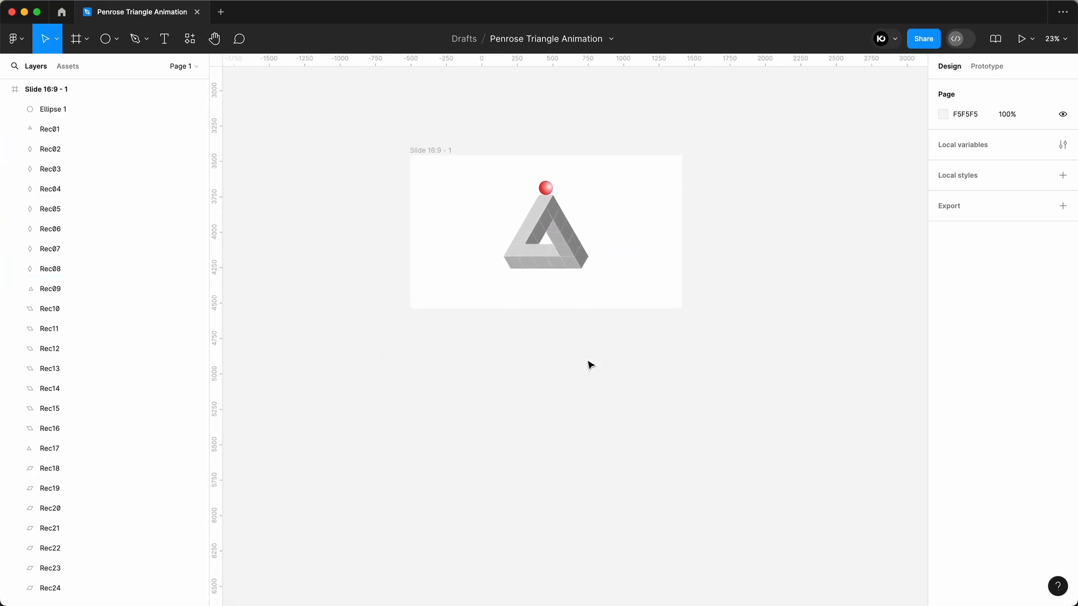
{"action": "left_click_drag", "start_coordinate": [447, 150], "coordinate": [450, 334]}
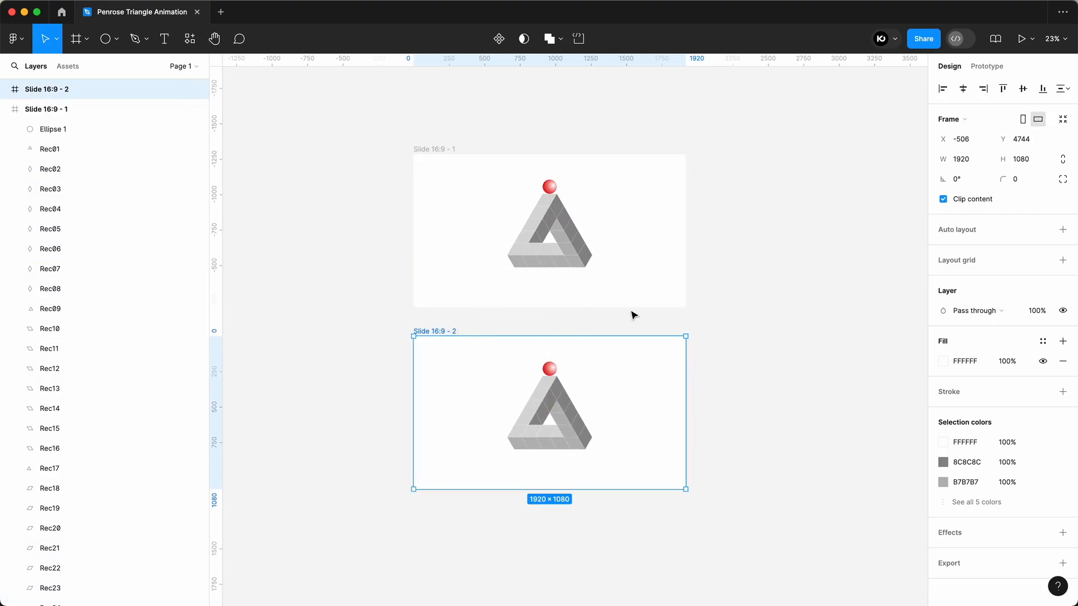
Switch to prototyping and, on Slide 16:9 - 2, move the red ball down to the triangle's lower-left corner
{"action": "left_click", "coordinate": [986, 67]}
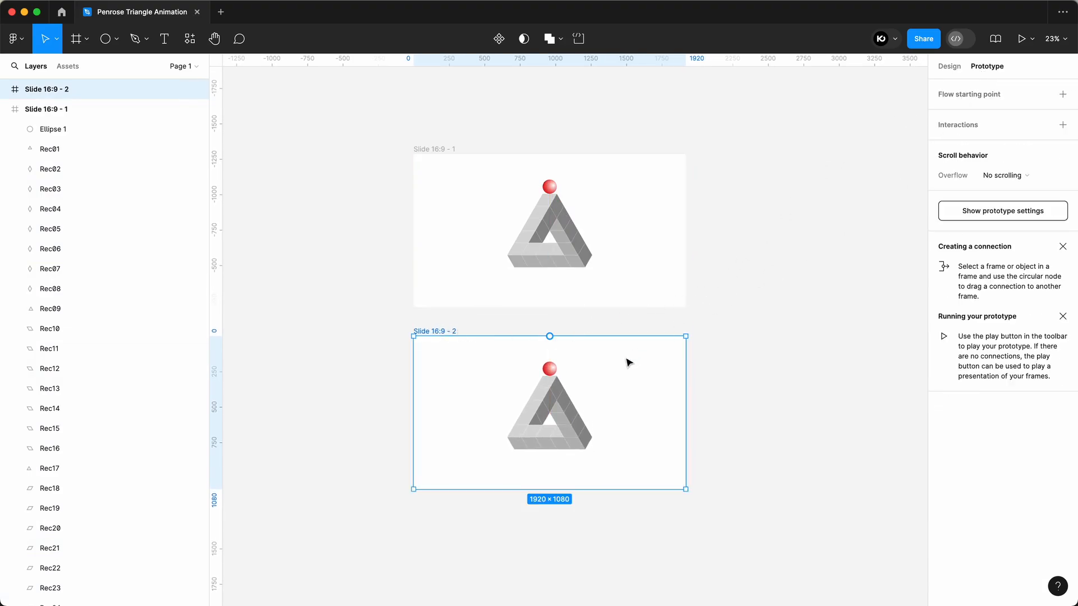
{"action": "scroll", "coordinate": [558, 418], "scroll_direction": "up", "scroll_amount": 5}
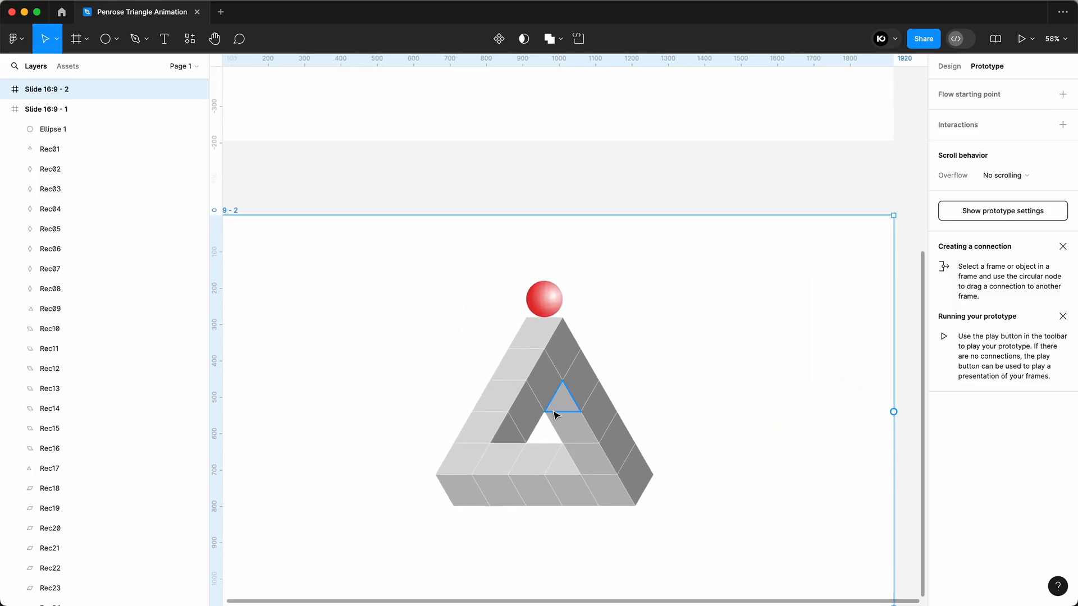
{"action": "scroll", "coordinate": [555, 399], "scroll_direction": "down", "scroll_amount": 1}
{"action": "scroll", "coordinate": [505, 346], "scroll_direction": "up", "scroll_amount": 2}
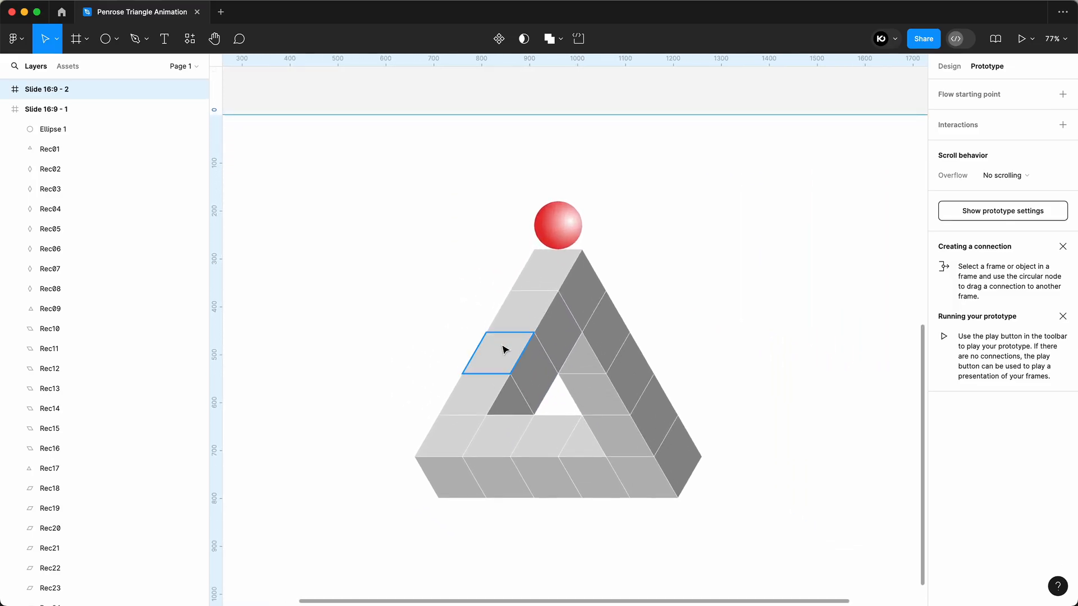
{"action": "left_click", "coordinate": [559, 236]}
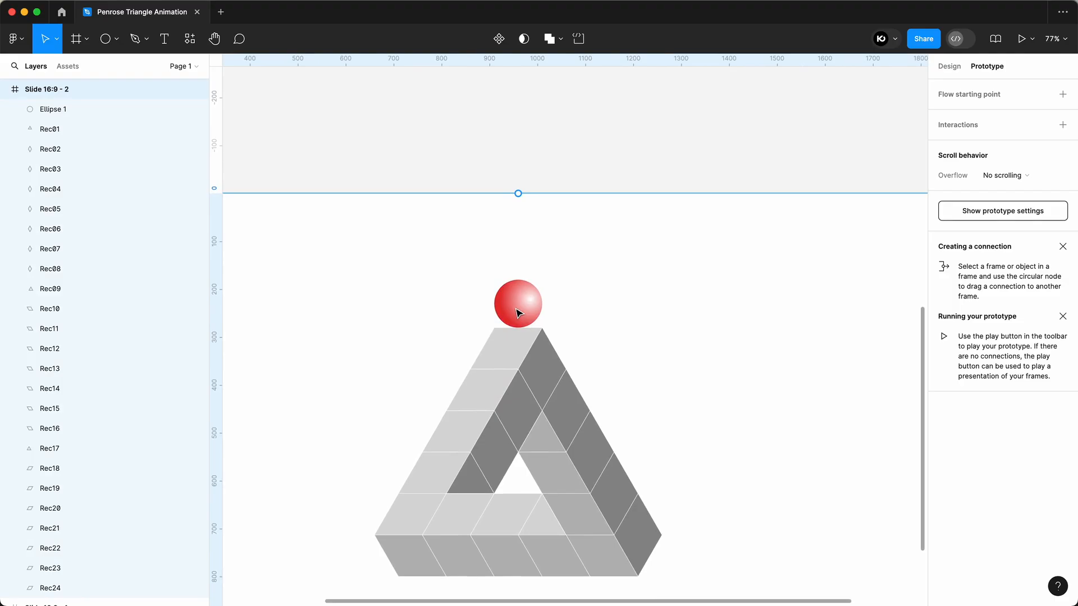
{"action": "left_click_drag", "start_coordinate": [562, 239], "coordinate": [450, 436]}
{"action": "scroll", "coordinate": [547, 335], "scroll_direction": "down", "scroll_amount": 5}
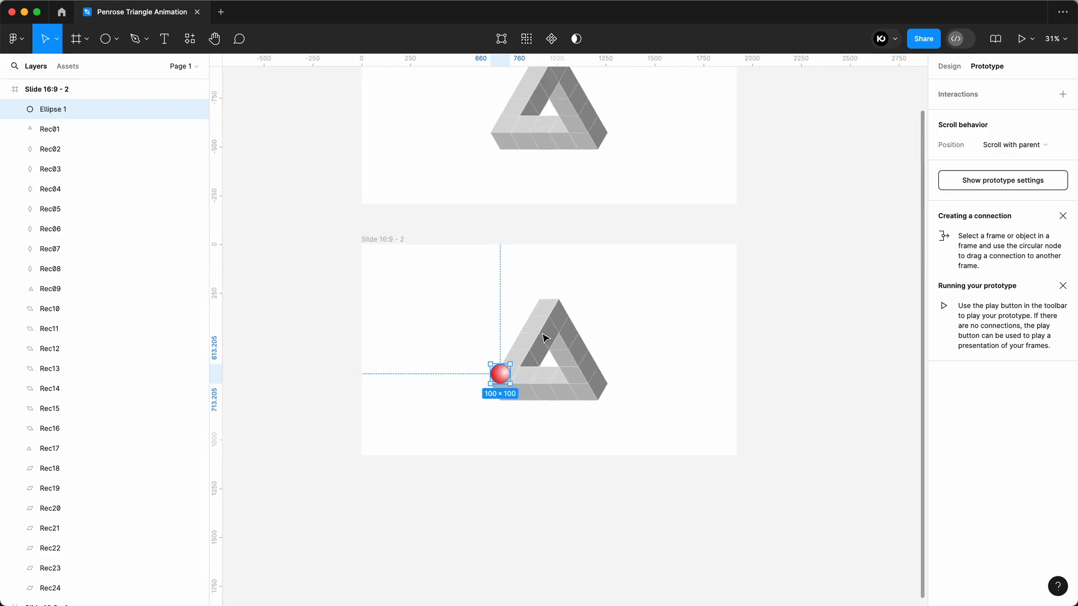
{"action": "left_click", "coordinate": [659, 303]}
{"action": "scroll", "coordinate": [652, 303], "scroll_direction": "up", "scroll_amount": 4}
{"action": "scroll", "coordinate": [635, 337], "scroll_direction": "down", "scroll_amount": 1}
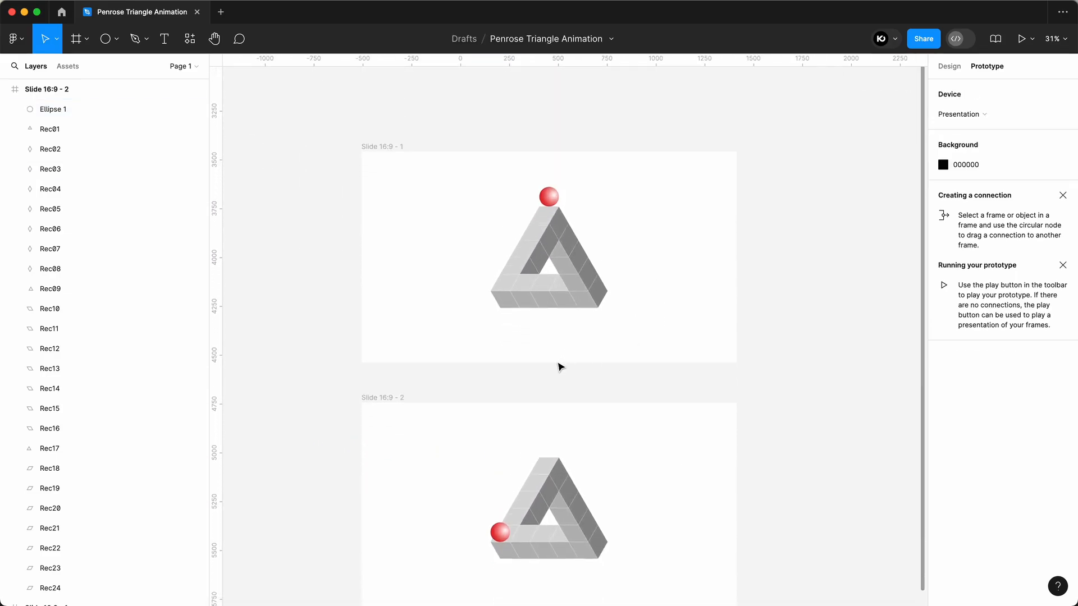
Connect Slide 16:9 - 1 to Slide 16:9 - 2 with an After delay trigger of 1 ms
{"action": "left_click", "coordinate": [392, 145]}
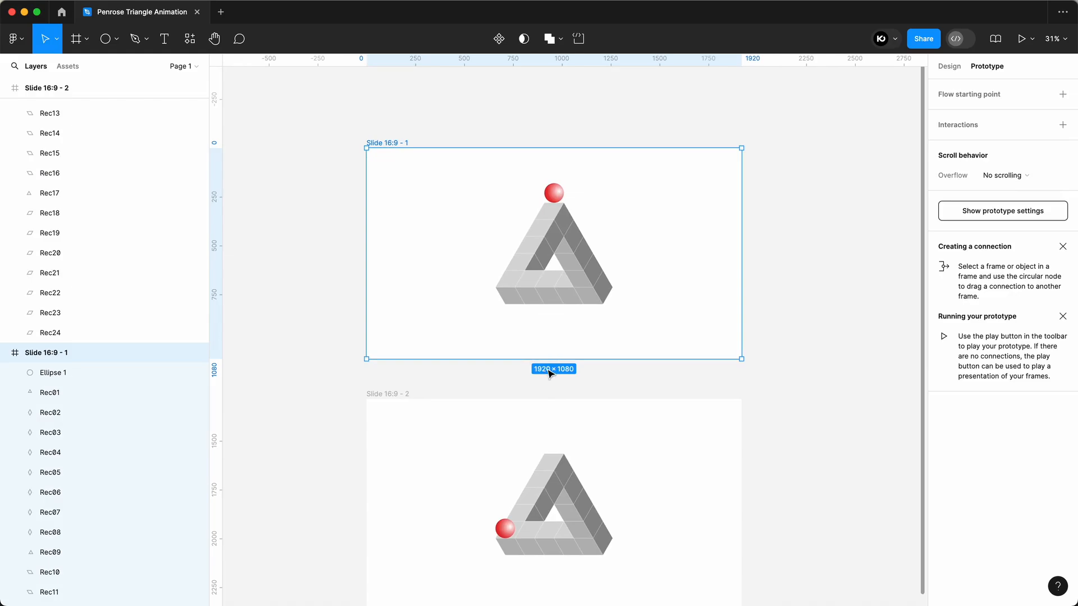
{"action": "left_click_drag", "start_coordinate": [553, 359], "coordinate": [558, 396]}
{"action": "left_click", "coordinate": [522, 436]}
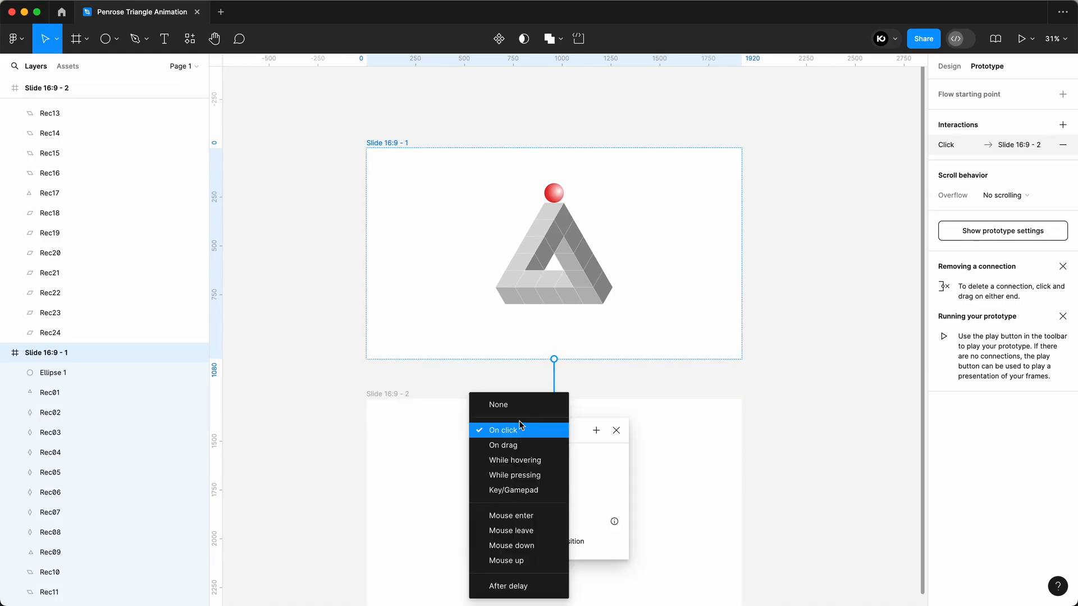
{"action": "left_click", "coordinate": [528, 587]}
{"action": "left_click", "coordinate": [519, 451]}
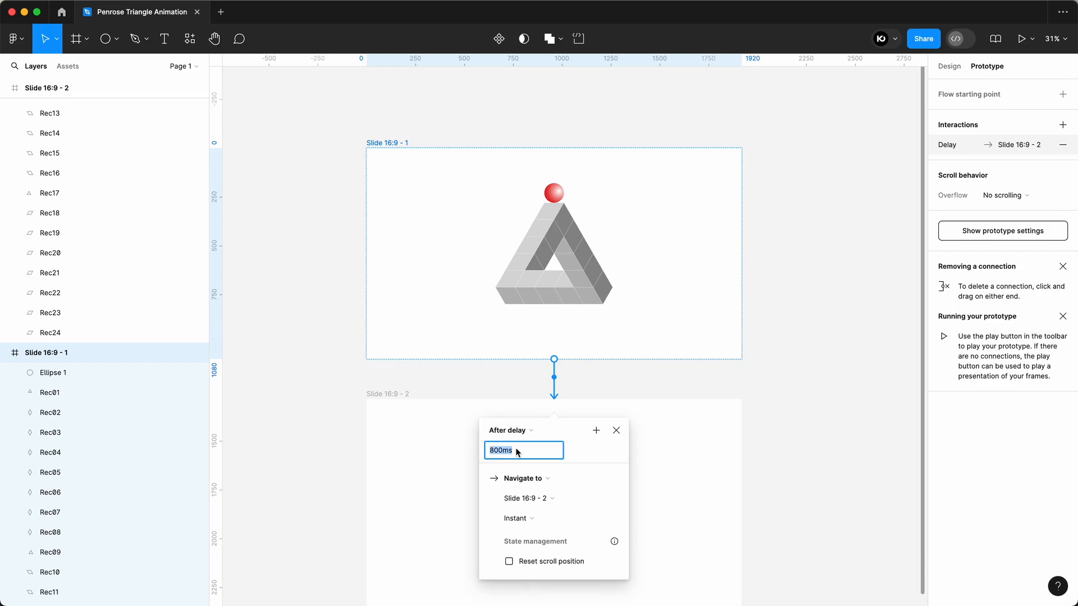
{"action": "type", "text": "1"}
Set the transition from Slide 16:9 - 1 to Smart animate with Linear easing and a duration of 1000 ms
{"action": "left_click", "coordinate": [532, 519]}
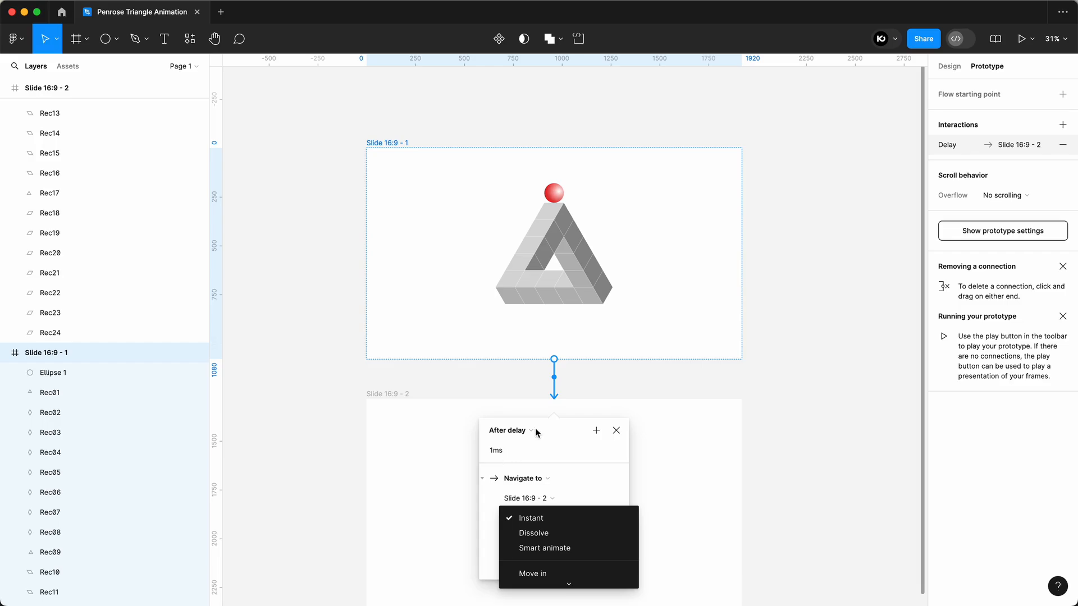
{"action": "left_click", "coordinate": [564, 404]}
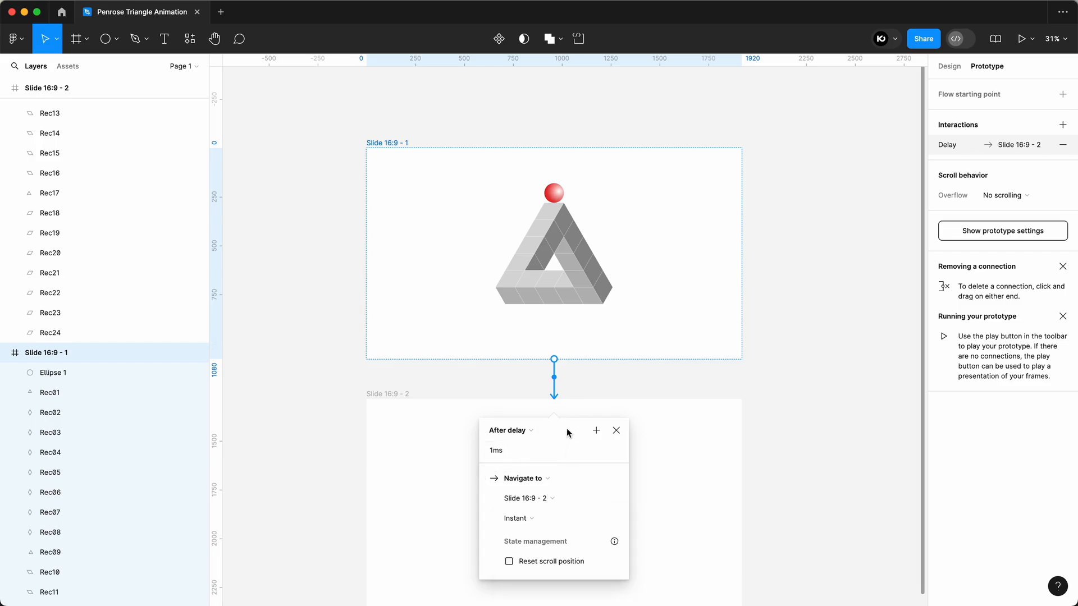
{"action": "left_click_drag", "start_coordinate": [559, 426], "coordinate": [719, 252]}
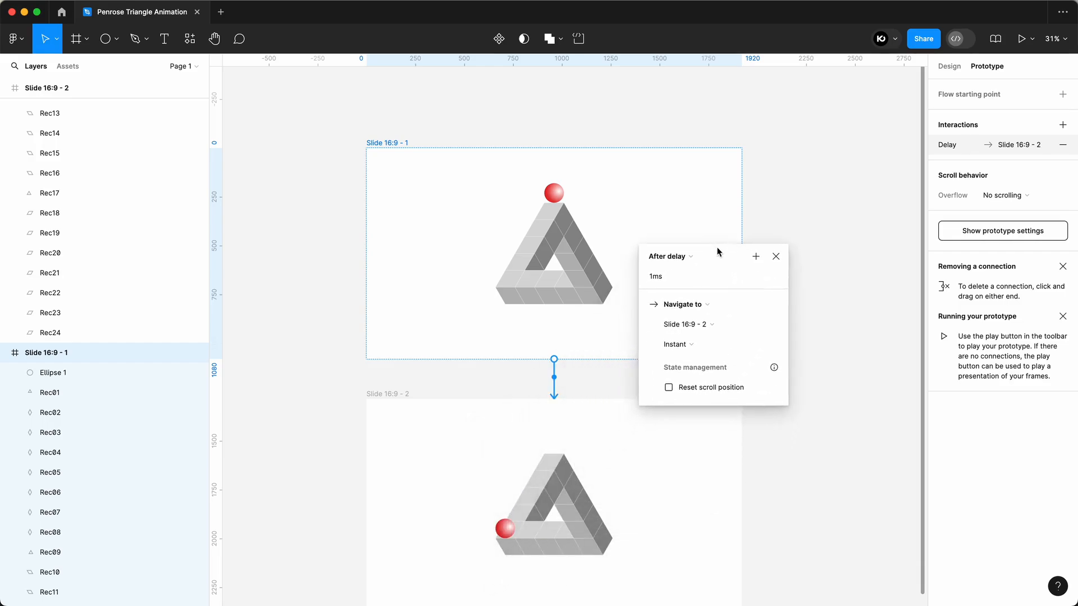
{"action": "left_click", "coordinate": [706, 351]}
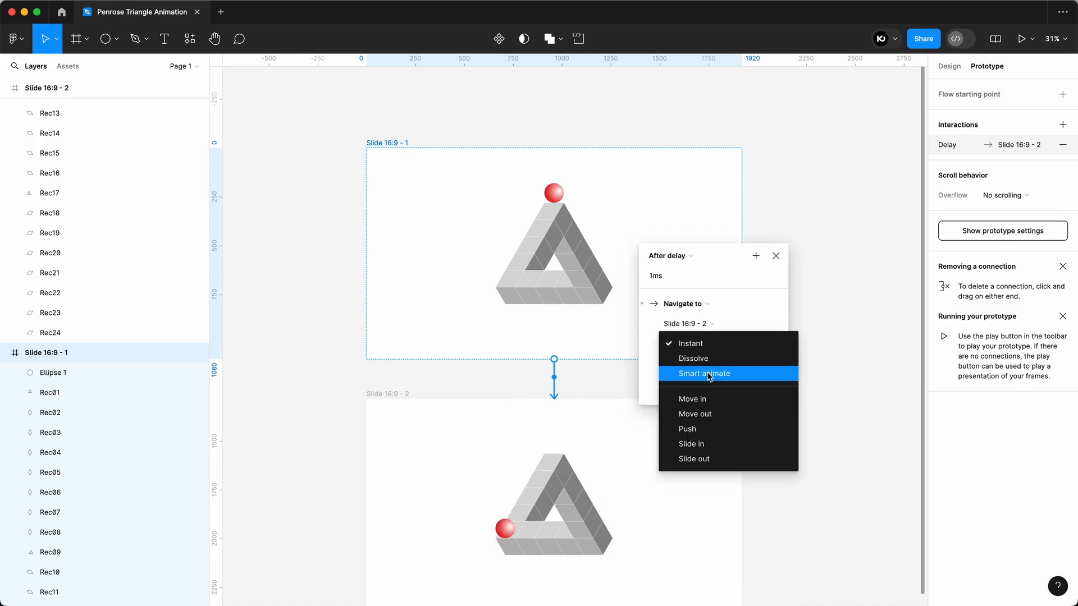
{"action": "left_click", "coordinate": [707, 373]}
{"action": "left_click", "coordinate": [689, 369]}
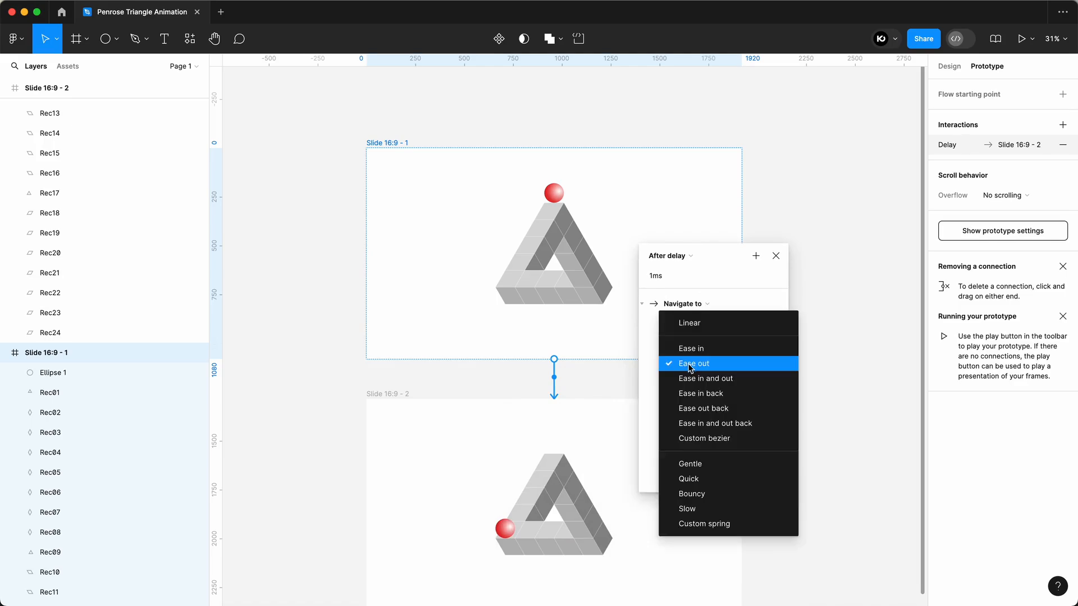
{"action": "left_click", "coordinate": [697, 324]}
{"action": "left_click", "coordinate": [749, 366]}
{"action": "type", "text": "1000"}
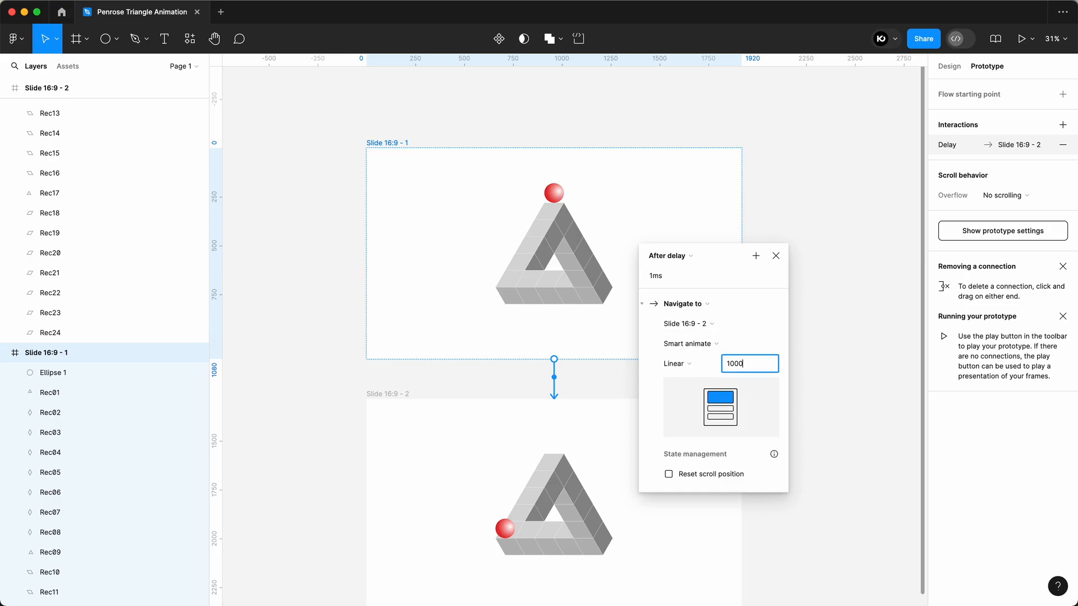
{"action": "key", "text": "Return"}
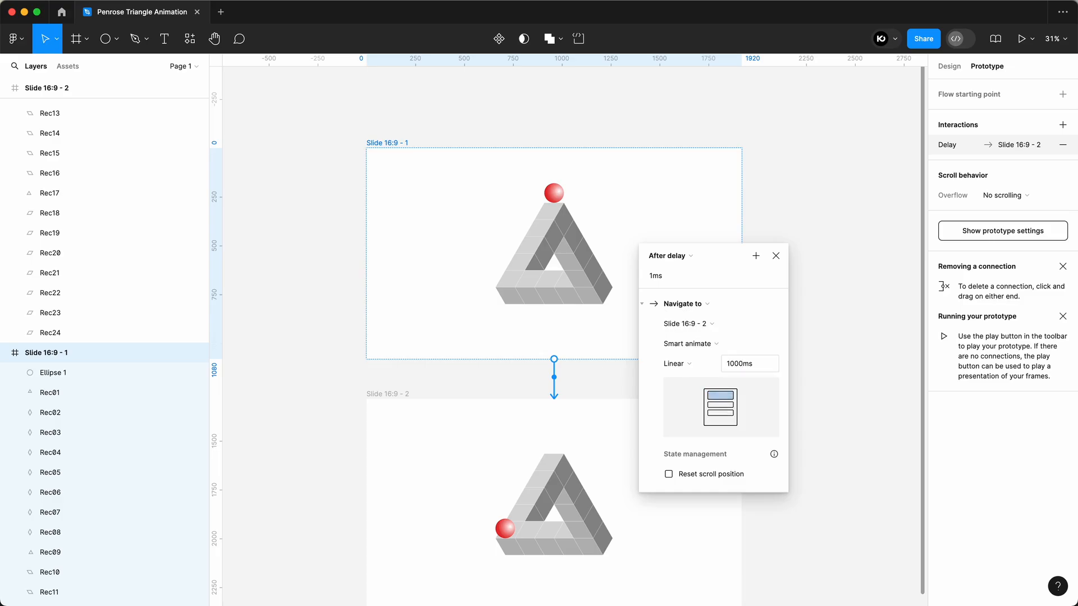
{"action": "left_click", "coordinate": [821, 267]}
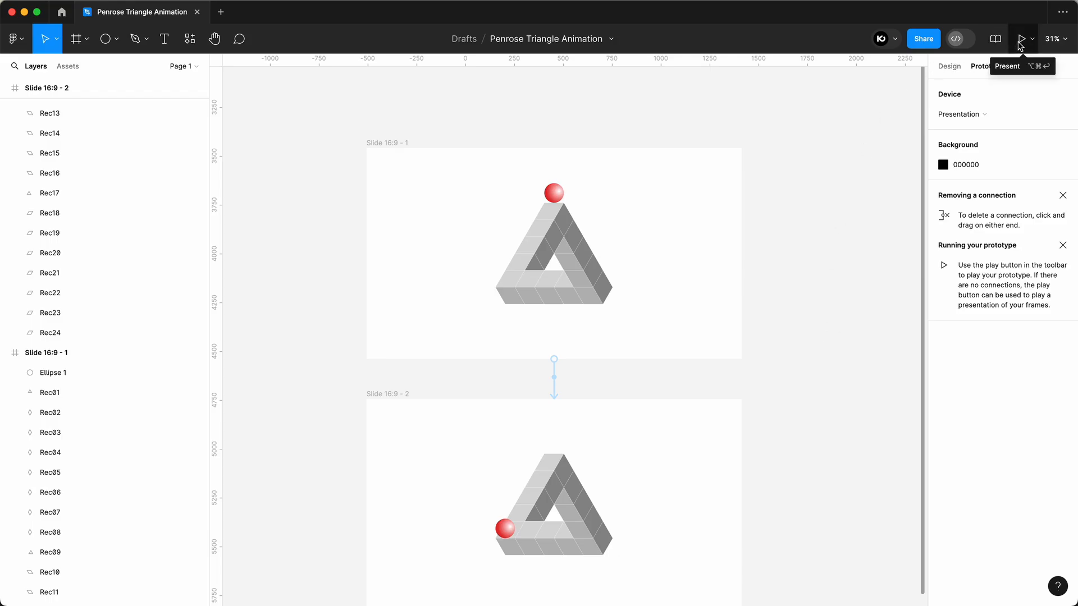
Play the prototype to check the ball's movement from the triangle's top down its left arm
{"action": "left_click", "coordinate": [1022, 39]}
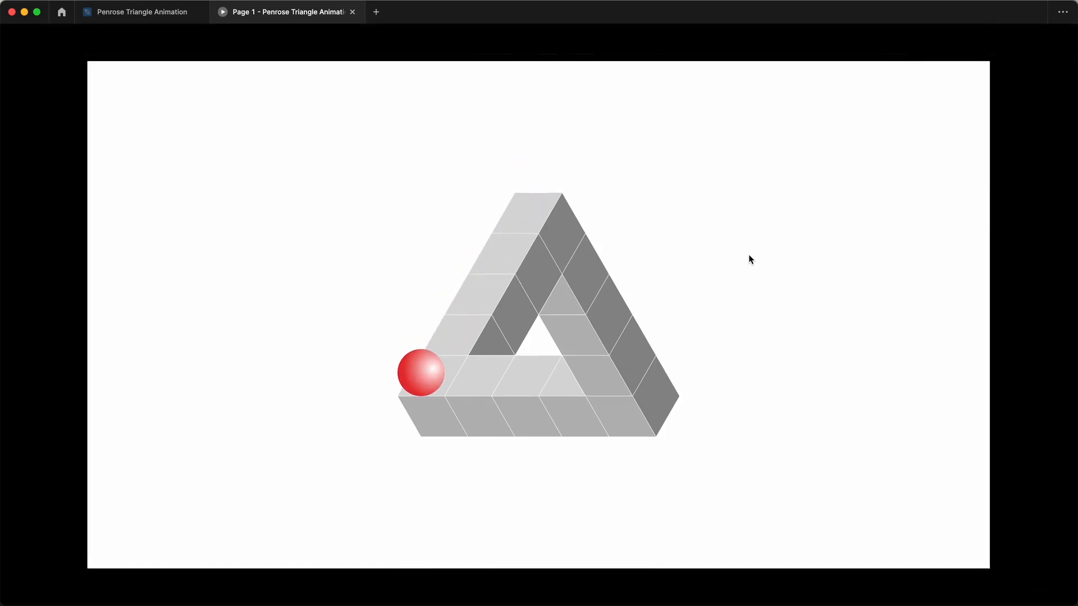
{"action": "left_click", "coordinate": [567, 382]}
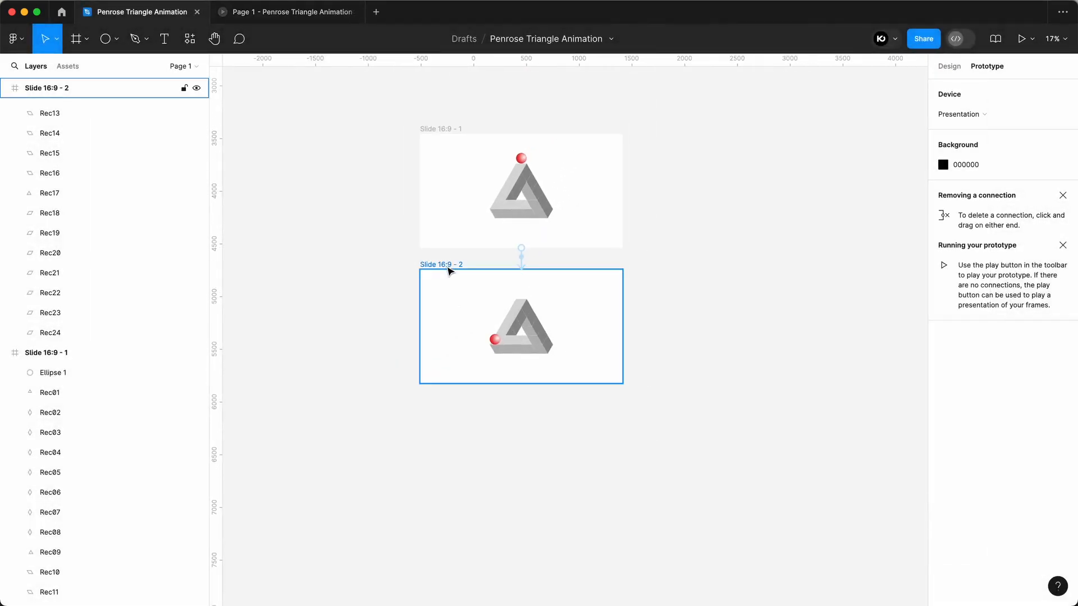
Place a copy of Slide 16:9 - 2 directly below it and move the copy's red ball horizontally to X 1010, near the lower-right corner
{"action": "left_click", "coordinate": [450, 272]}
{"action": "left_click_drag", "start_coordinate": [448, 310], "coordinate": [455, 436], "text": "alt"}
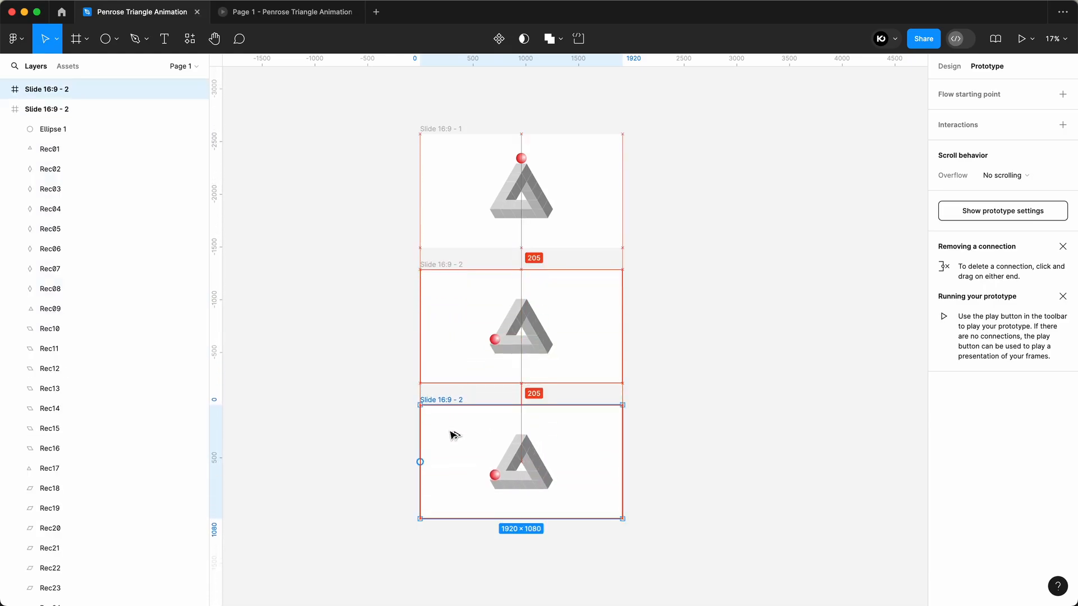
{"action": "scroll", "coordinate": [486, 462], "scroll_direction": "up", "scroll_amount": 5}
{"action": "scroll", "coordinate": [486, 462], "scroll_direction": "up", "scroll_amount": 4}
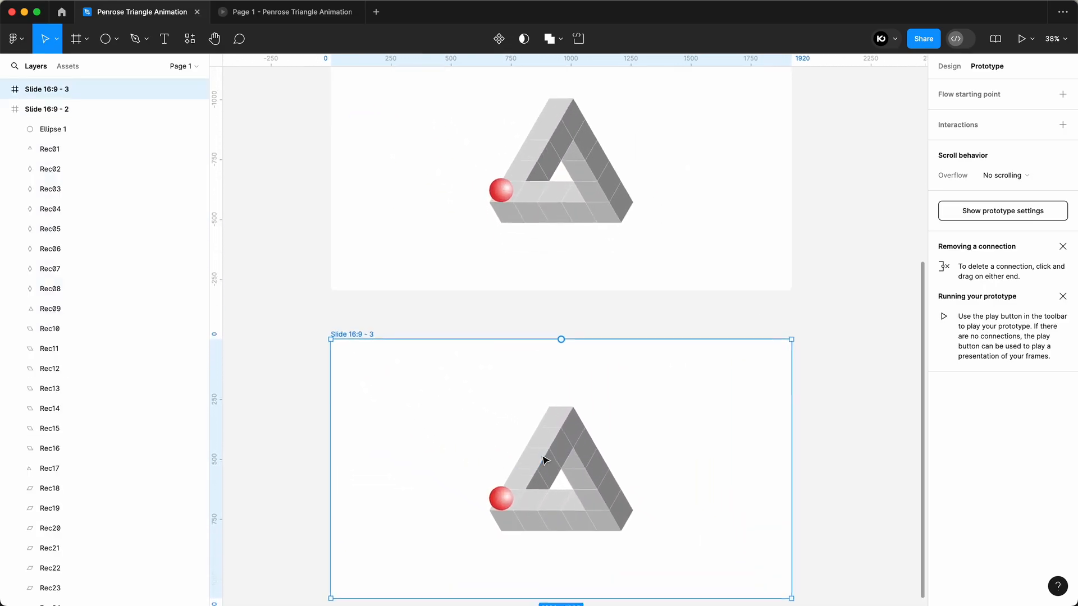
{"action": "scroll", "coordinate": [570, 517], "scroll_direction": "down", "scroll_amount": 1}
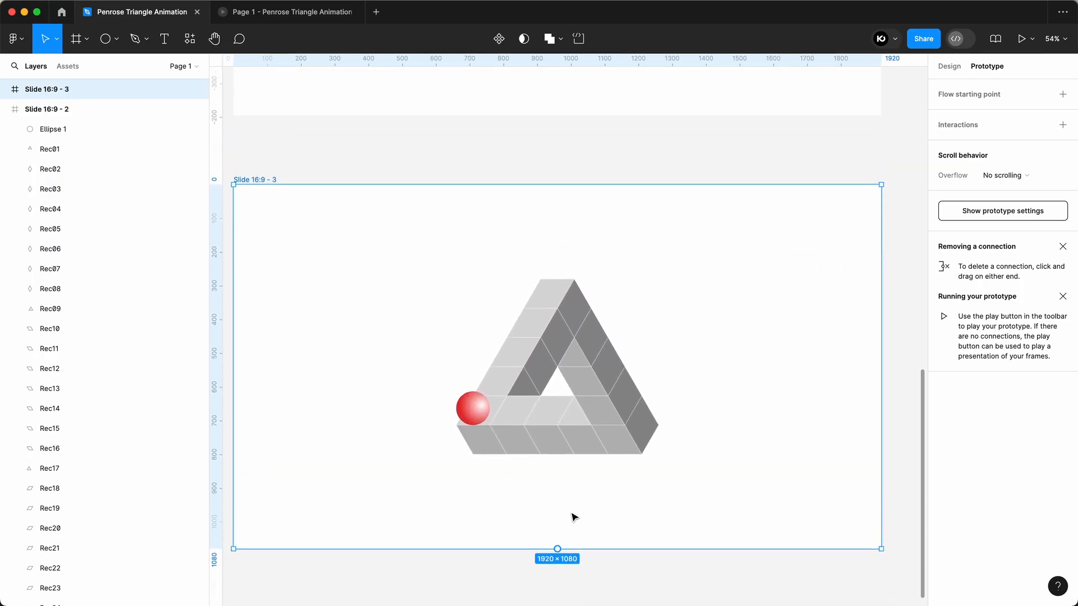
{"action": "scroll", "coordinate": [579, 511], "scroll_direction": "up", "scroll_amount": 3}
{"action": "left_click", "coordinate": [450, 390]}
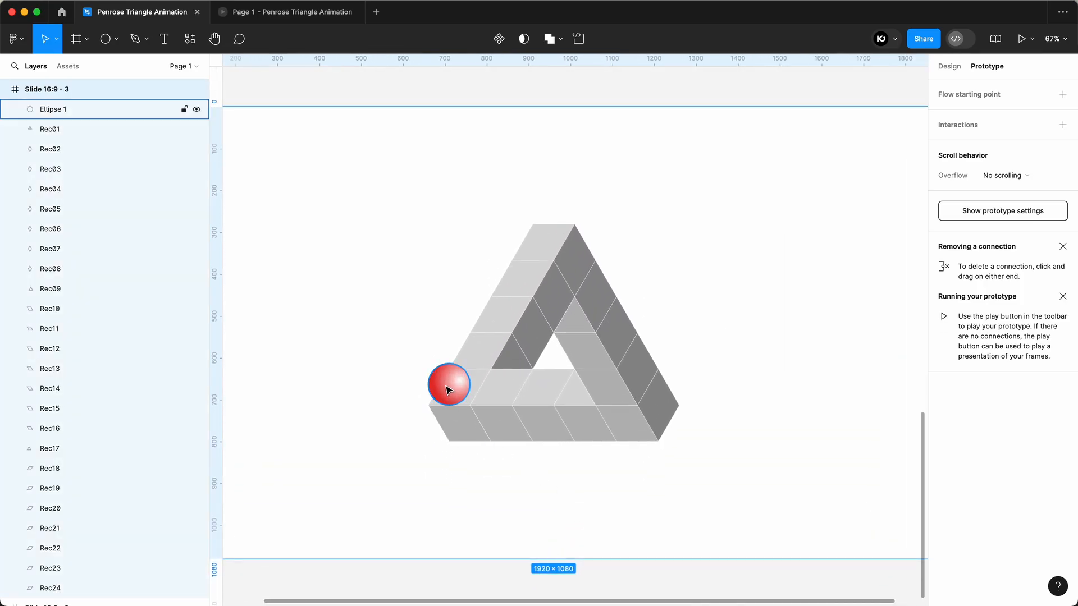
{"action": "left_click", "coordinate": [453, 389]}
{"action": "left_click_drag", "start_coordinate": [452, 389], "coordinate": [596, 387]}
On Slide 16:9 - 3, bring the tiles Rec10 and Rec11 to the front so they cover part of the red ball
{"action": "scroll", "coordinate": [596, 388], "scroll_direction": "up", "scroll_amount": 5}
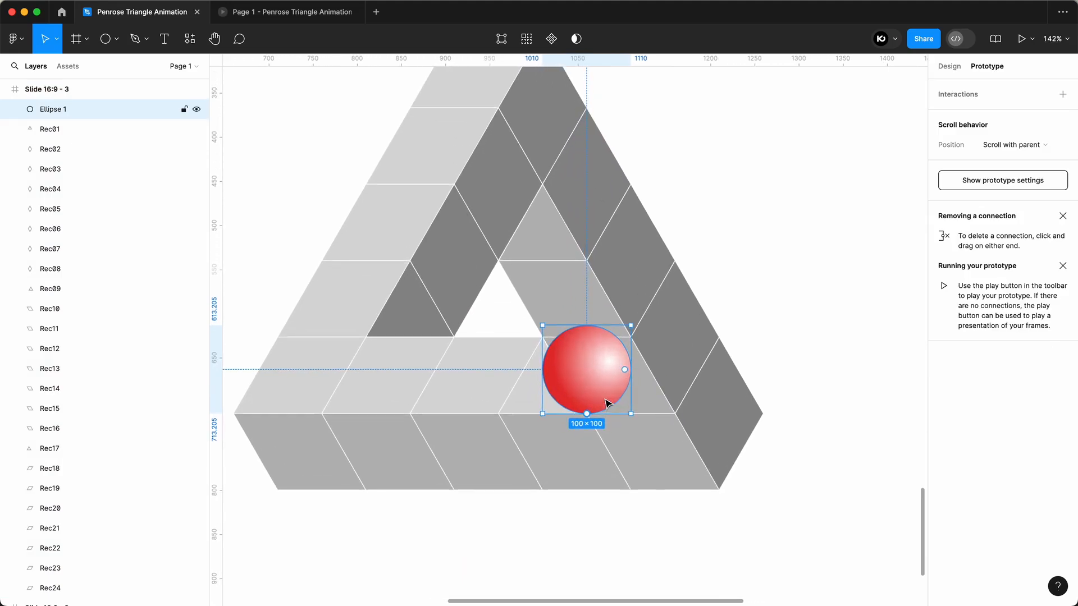
{"action": "left_click", "coordinate": [578, 301]}
{"action": "left_click", "coordinate": [638, 380], "text": "shift"}
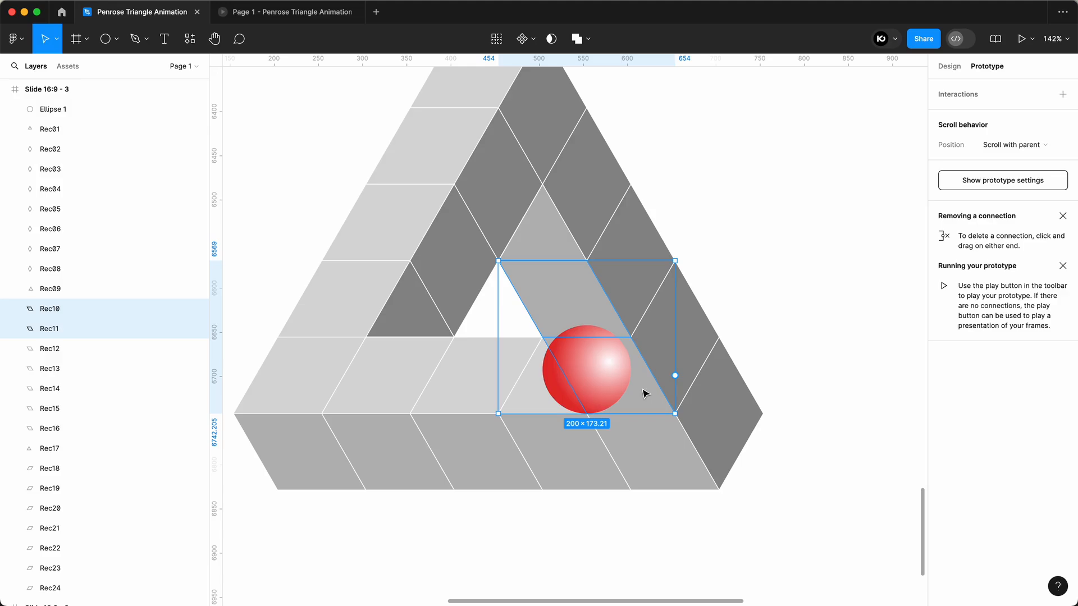
{"action": "key", "text": "super+alt+bracketright"}
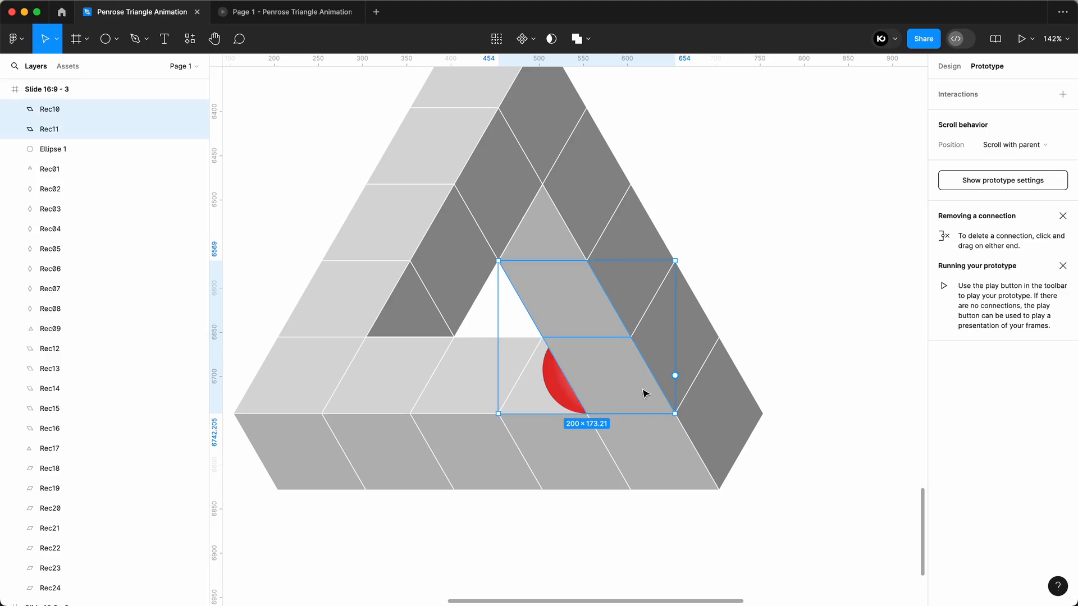
{"action": "left_click", "coordinate": [826, 354]}
Connect Slide 16:9 - 2 to Slide 16:9 - 3 with an After delay trigger of 1 ms
{"action": "scroll", "coordinate": [506, 426], "scroll_direction": "down", "scroll_amount": 10}
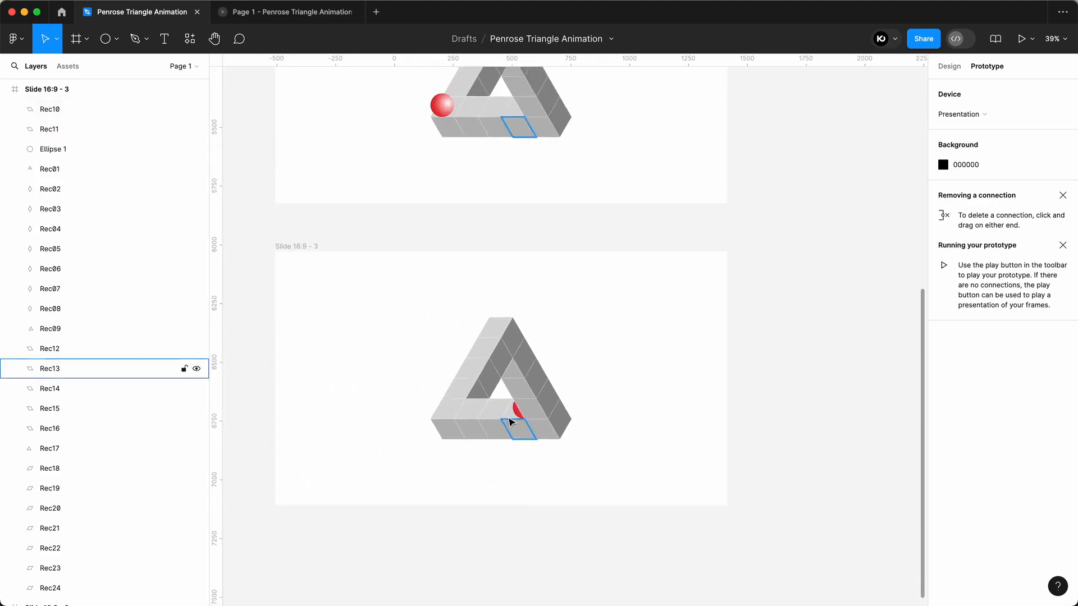
{"action": "scroll", "coordinate": [511, 422], "scroll_direction": "down", "scroll_amount": 2}
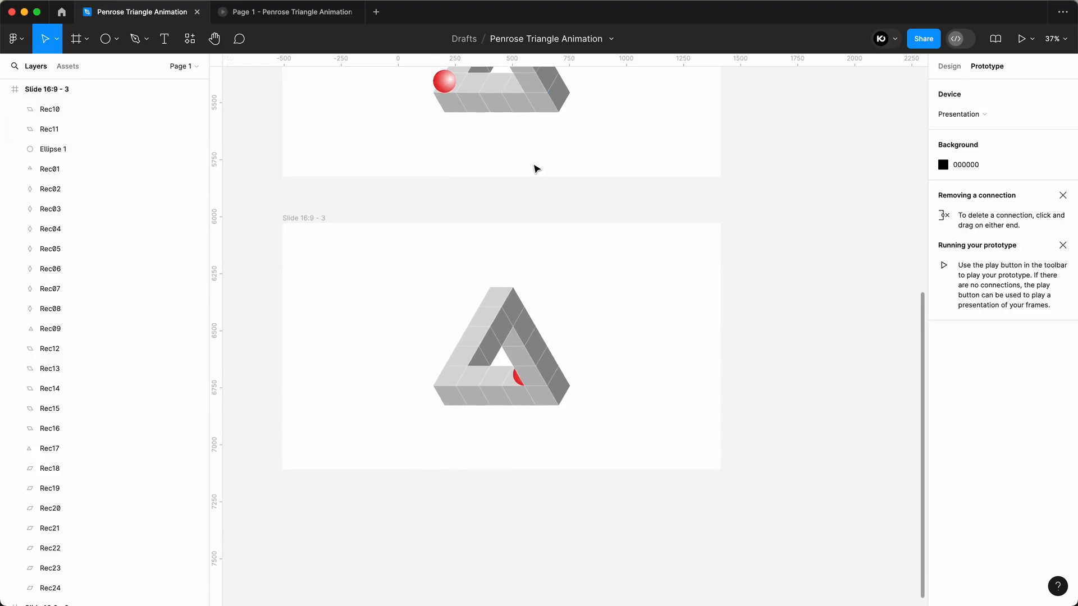
{"action": "left_click", "coordinate": [536, 168]}
{"action": "left_click_drag", "start_coordinate": [501, 176], "coordinate": [501, 245]}
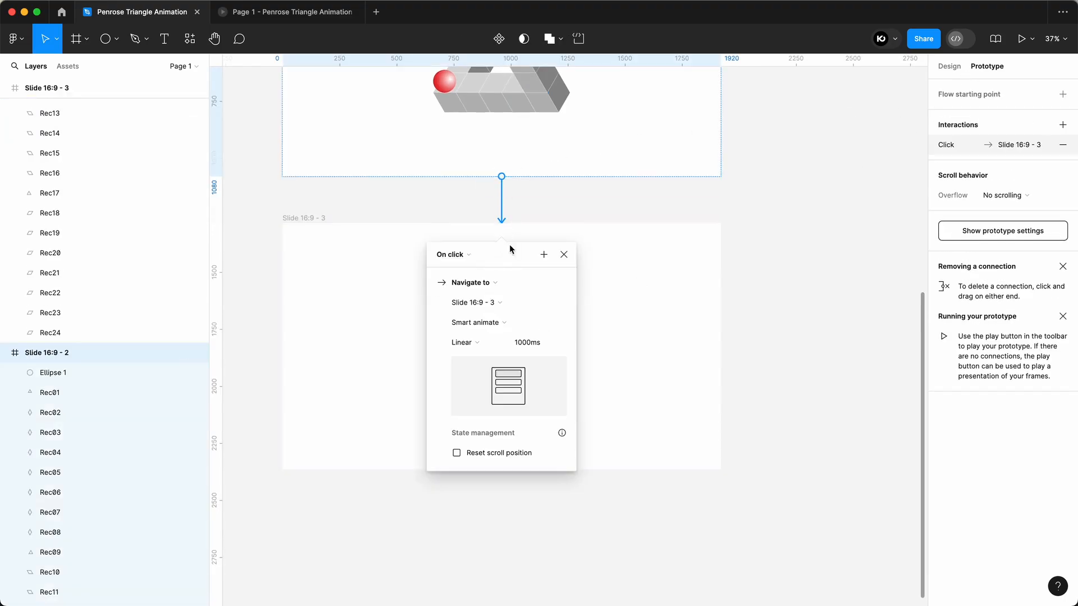
{"action": "left_click", "coordinate": [466, 256]}
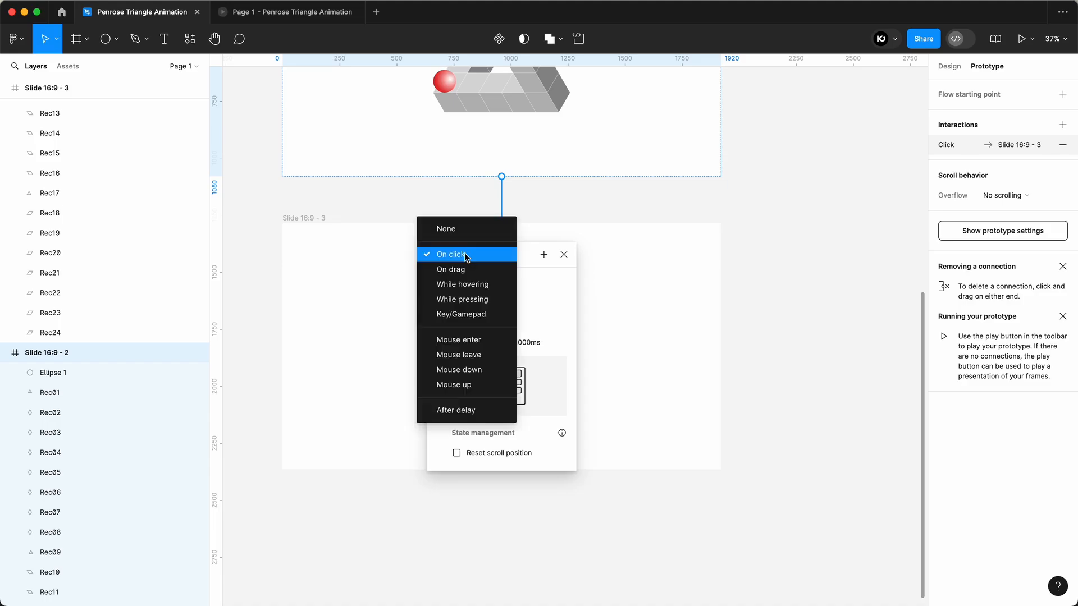
{"action": "left_click", "coordinate": [464, 410]}
{"action": "left_click", "coordinate": [470, 280]}
{"action": "type", "text": "1"}
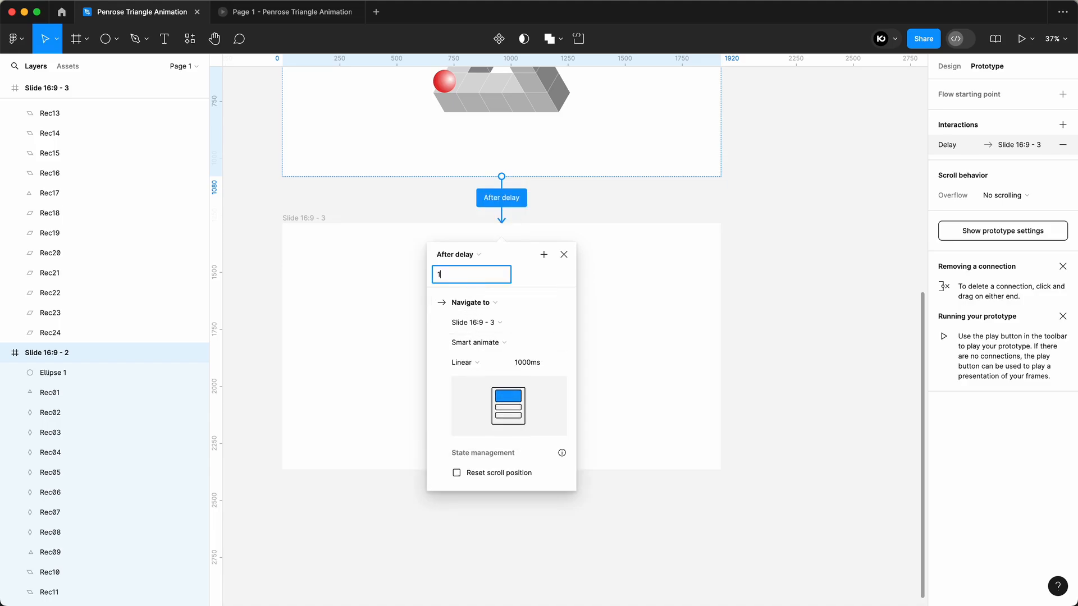
{"action": "key", "text": "Return"}
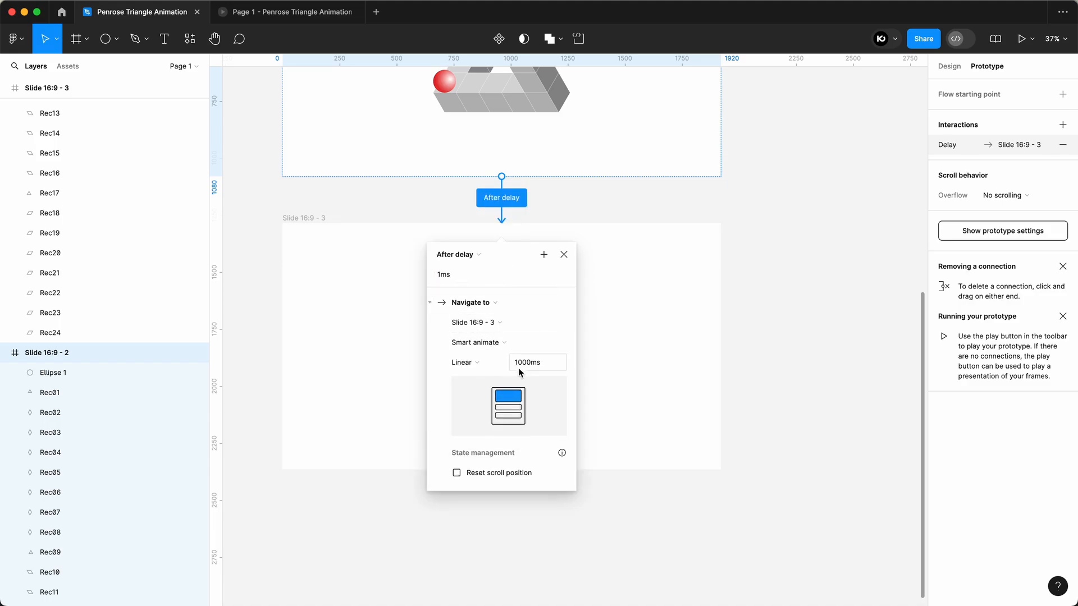
{"action": "left_click", "coordinate": [625, 324]}
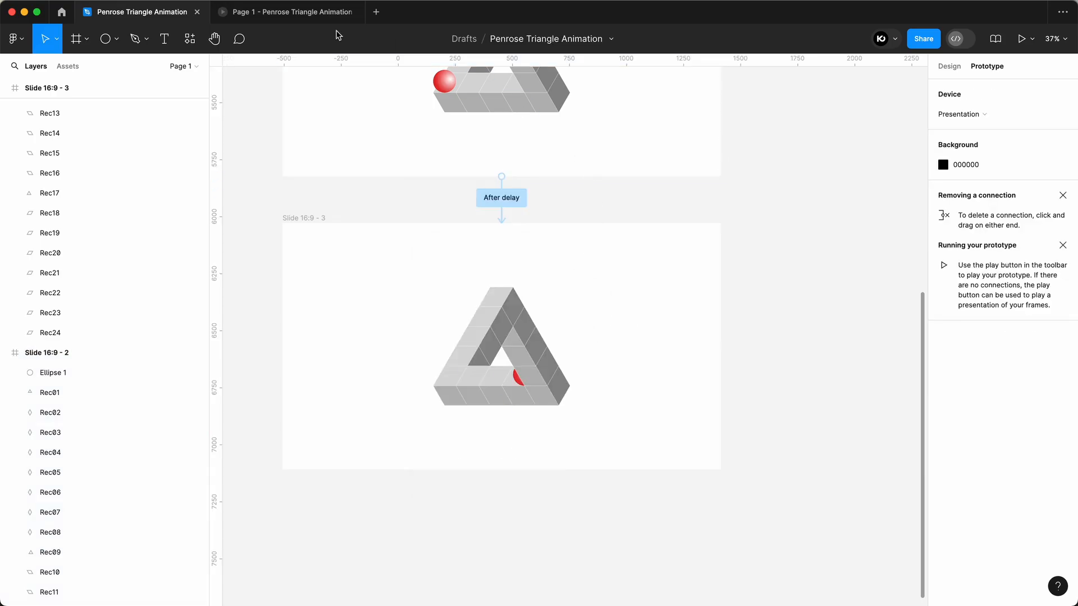
Preview the prototype through Slide 16:9 - 3 to check how the ball passes behind the front tiles
{"action": "left_click", "coordinate": [298, 11]}
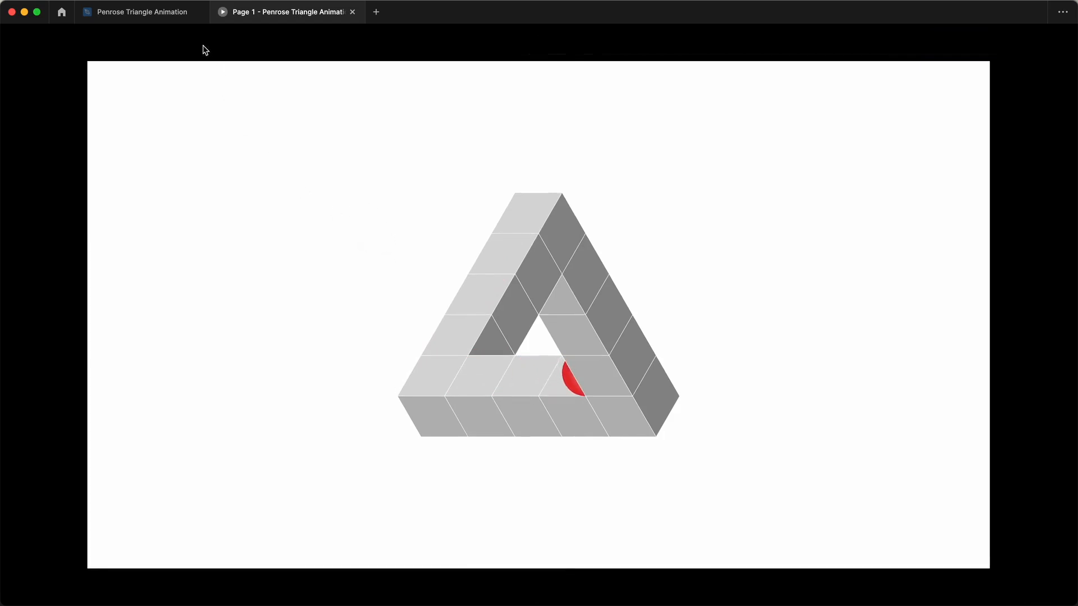
{"action": "left_click", "coordinate": [171, 17]}
Place a copy of Slide 16:9 - 3 directly below it
{"action": "scroll", "coordinate": [645, 388], "scroll_direction": "up", "scroll_amount": 2}
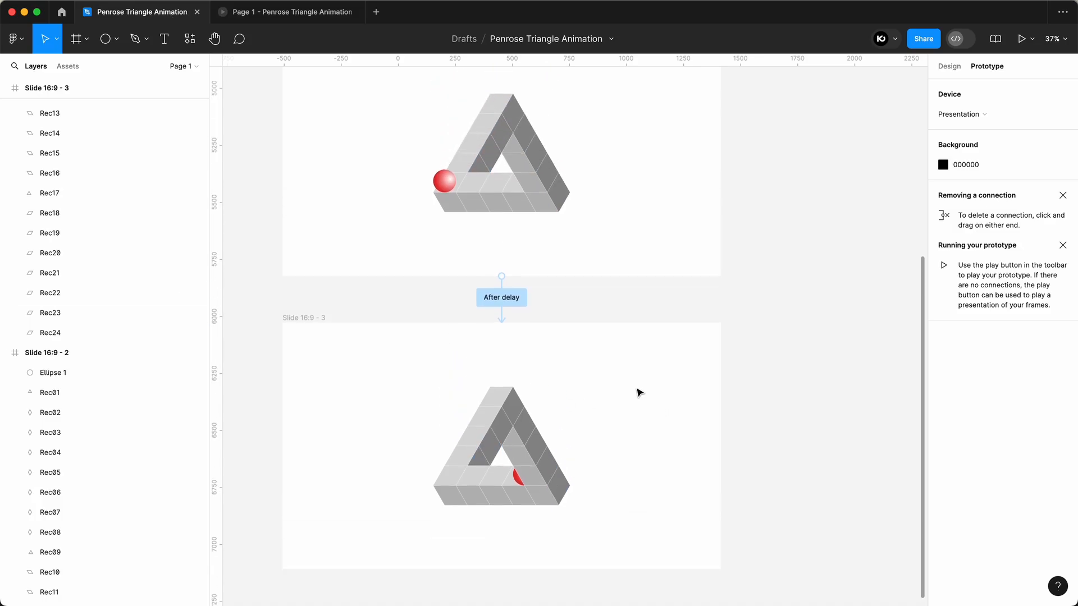
{"action": "scroll", "coordinate": [614, 390], "scroll_direction": "down", "scroll_amount": 3}
{"action": "scroll", "coordinate": [615, 390], "scroll_direction": "down", "scroll_amount": 3, "text": "ctrl"}
{"action": "scroll", "coordinate": [614, 390], "scroll_direction": "down", "scroll_amount": 3, "text": "ctrl"}
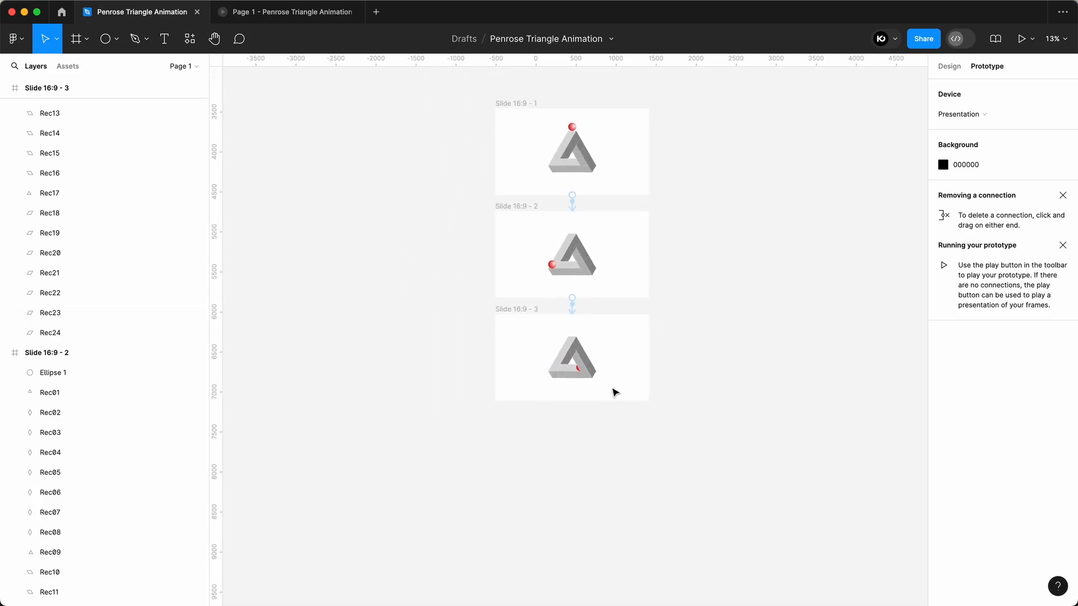
{"action": "left_click", "coordinate": [503, 315]}
{"action": "left_click_drag", "start_coordinate": [503, 317], "coordinate": [510, 431]}
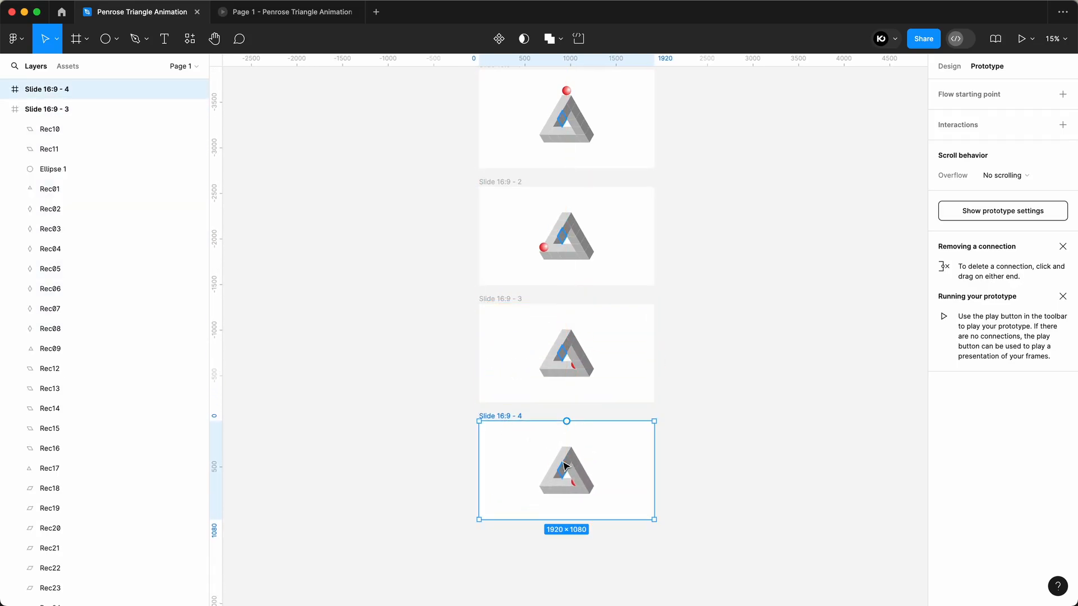
On Slide 16:9 - 4, move the red ball to the upper part of the triangle's left arm, at about X 823, Y 310
{"action": "scroll", "coordinate": [566, 465], "scroll_direction": "up", "scroll_amount": 8, "text": "ctrl"}
{"action": "scroll", "coordinate": [664, 467], "scroll_direction": "up", "scroll_amount": 1}
{"action": "left_click", "coordinate": [698, 463]}
{"action": "scroll", "coordinate": [676, 469], "scroll_direction": "down", "scroll_amount": 5}
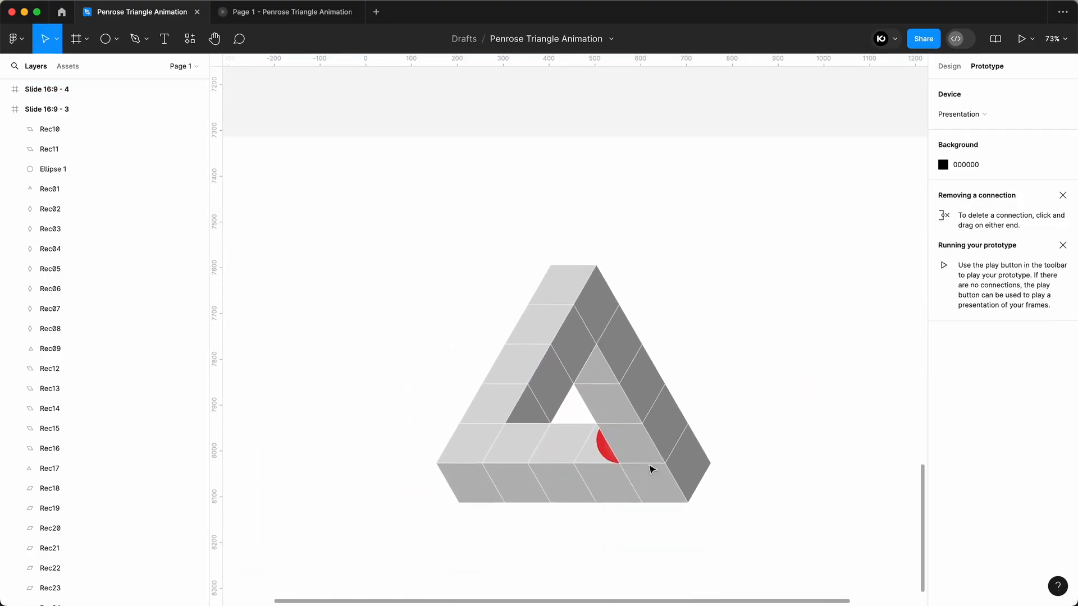
{"action": "left_click_drag", "start_coordinate": [599, 444], "coordinate": [518, 304]}
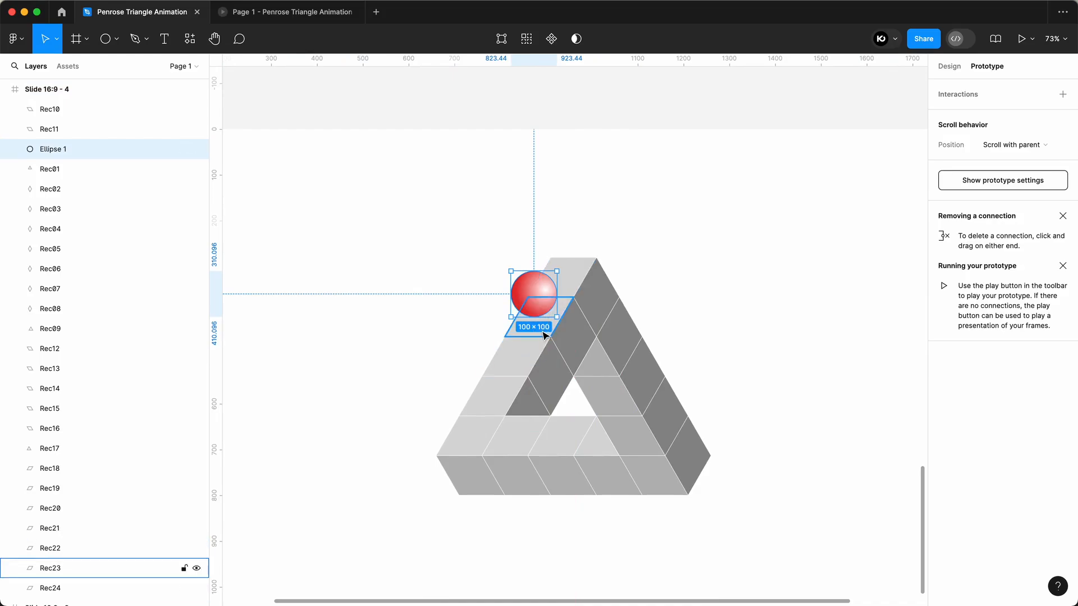
Try to bring the tile Rec23 in front of the red ball on Slide 16:9 - 4
{"action": "left_click", "coordinate": [545, 336]}
{"action": "key", "text": "]"}
{"action": "left_click", "coordinate": [700, 306]}
{"action": "key", "text": "super+z"}
{"action": "key", "text": "super+z"}
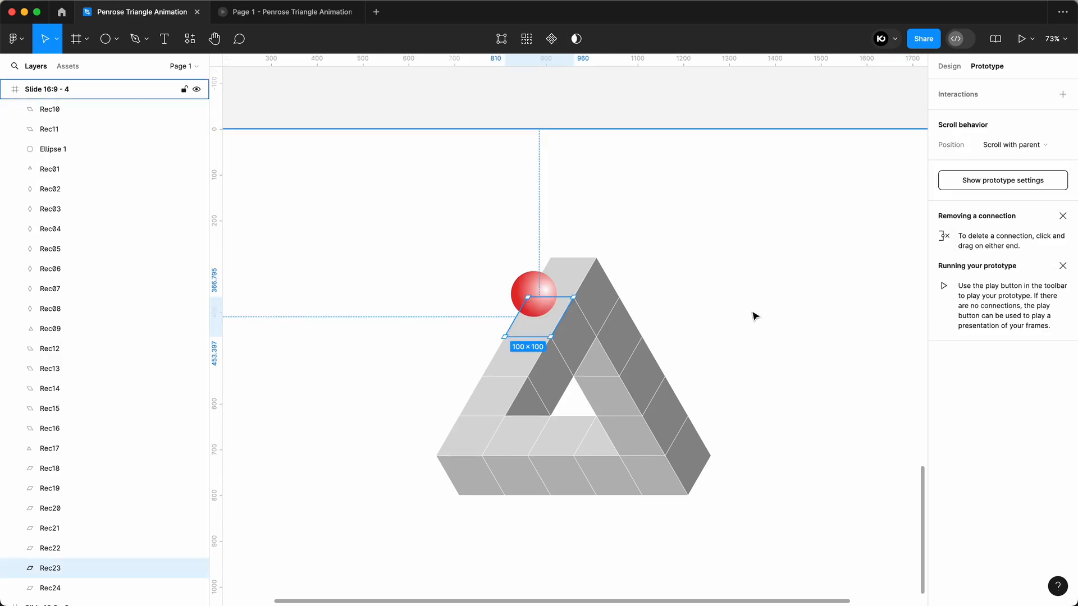
{"action": "left_click", "coordinate": [749, 316]}
{"action": "scroll", "coordinate": [645, 352], "scroll_direction": "down", "scroll_amount": 3}
{"action": "scroll", "coordinate": [645, 352], "scroll_direction": "down", "scroll_amount": 5}
{"action": "scroll", "coordinate": [655, 351], "scroll_direction": "up", "scroll_amount": 4}
{"action": "scroll", "coordinate": [696, 353], "scroll_direction": "up", "scroll_amount": 2}
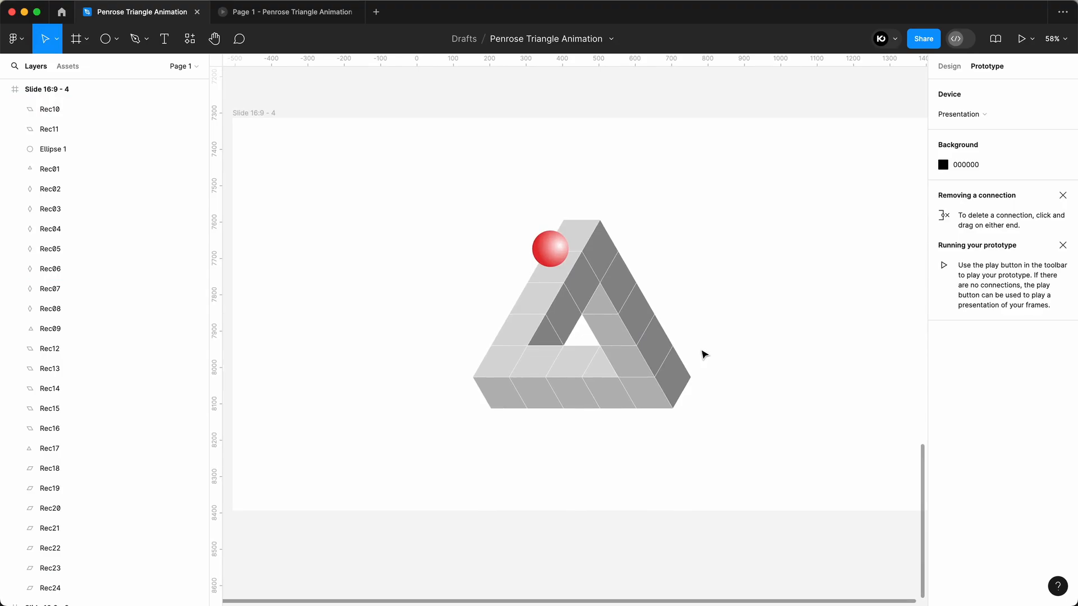
{"action": "scroll", "coordinate": [704, 354], "scroll_direction": "down", "scroll_amount": 2}
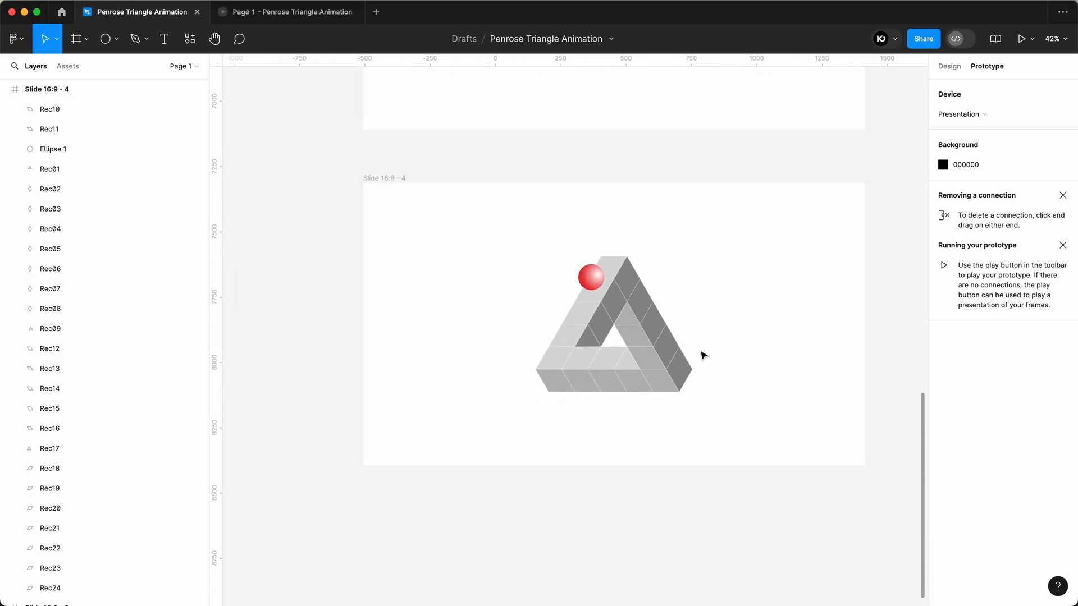